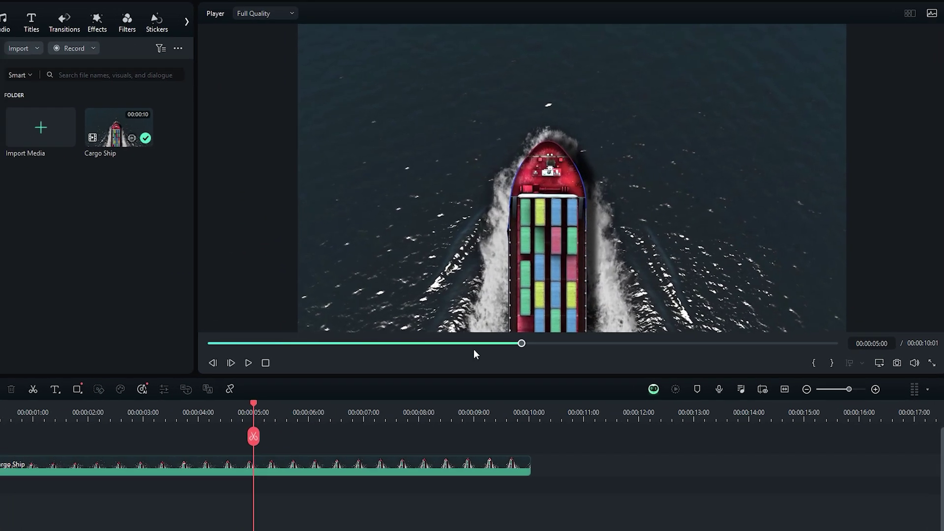
Copy the Cargo Ship clip onto Video 2 above the original, playhead near 10 seconds.
{"action": "left_click", "coordinate": [376, 465]}
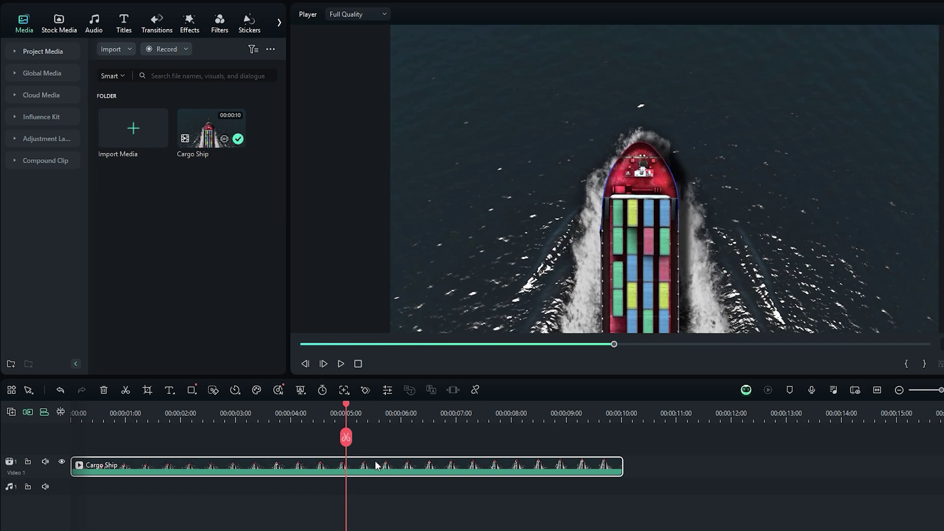
{"action": "left_click_drag", "start_coordinate": [376, 465], "coordinate": [373, 439]}
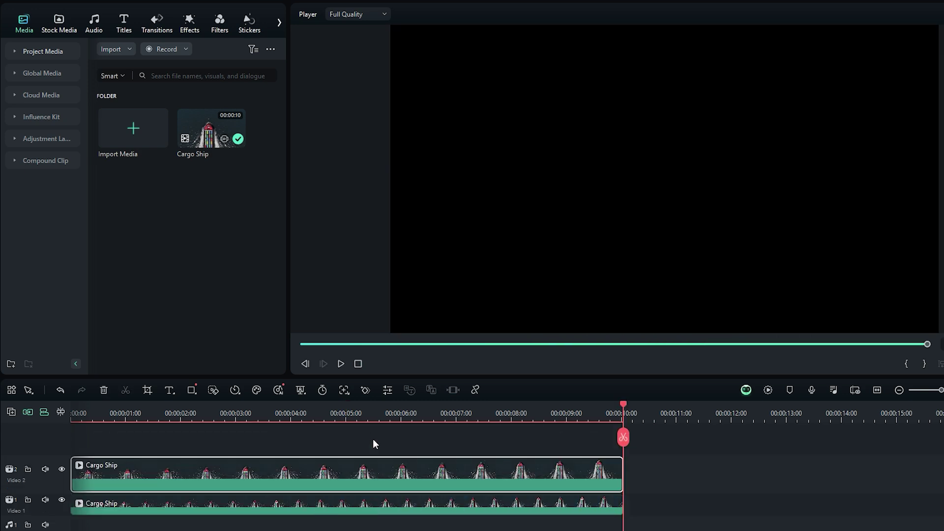
{"action": "mouse_move", "coordinate": [623, 438]}
{"action": "left_mouse_down"}
{"action": "mouse_move", "coordinate": [612, 438]}
{"action": "mouse_move", "coordinate": [620, 439]}
{"action": "left_mouse_up"}
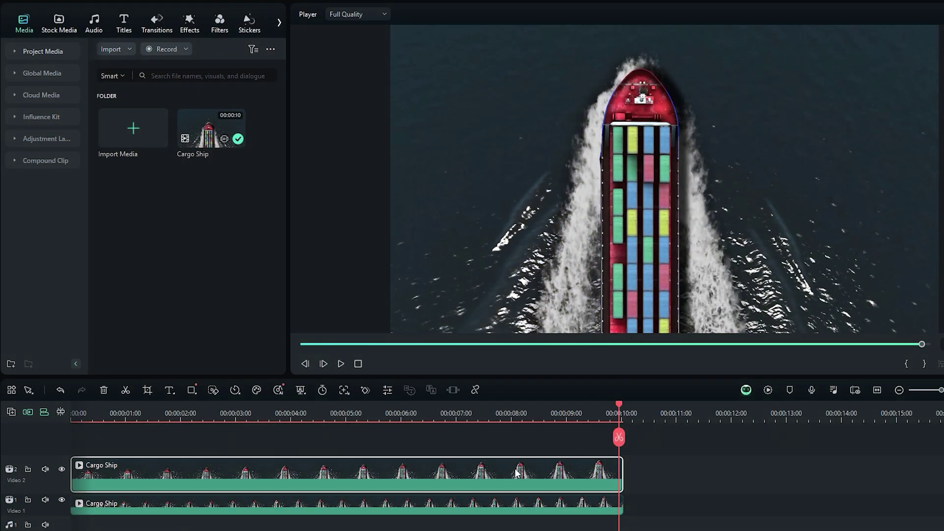
Show the Mask options in the upper Cargo Ship clip's Video properties.
{"action": "double_click", "coordinate": [516, 473]}
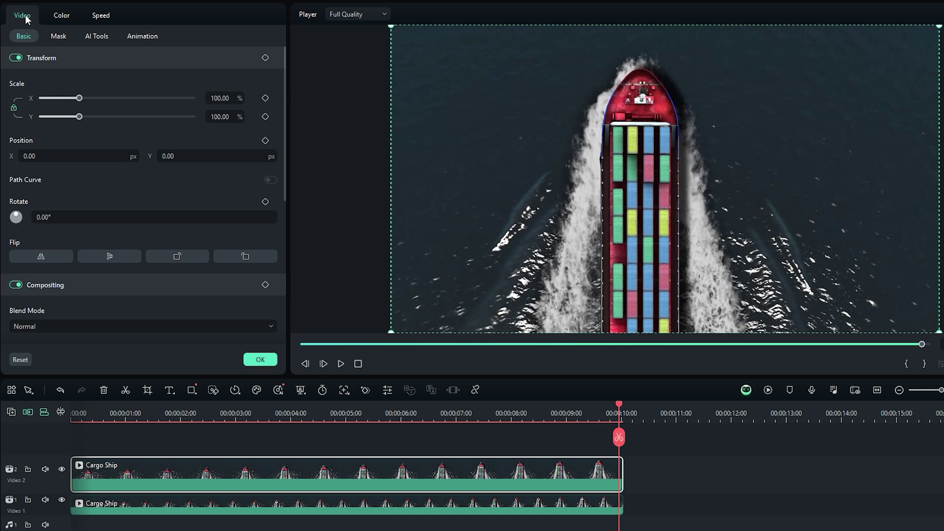
{"action": "left_click", "coordinate": [59, 37]}
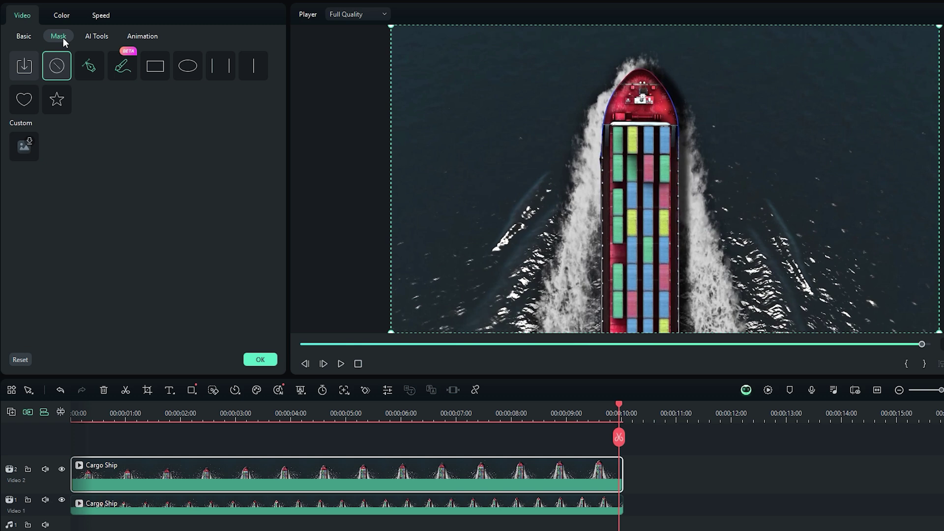
Start a Draw Mask outline up the ship's left side and around the bow.
{"action": "left_click", "coordinate": [89, 65]}
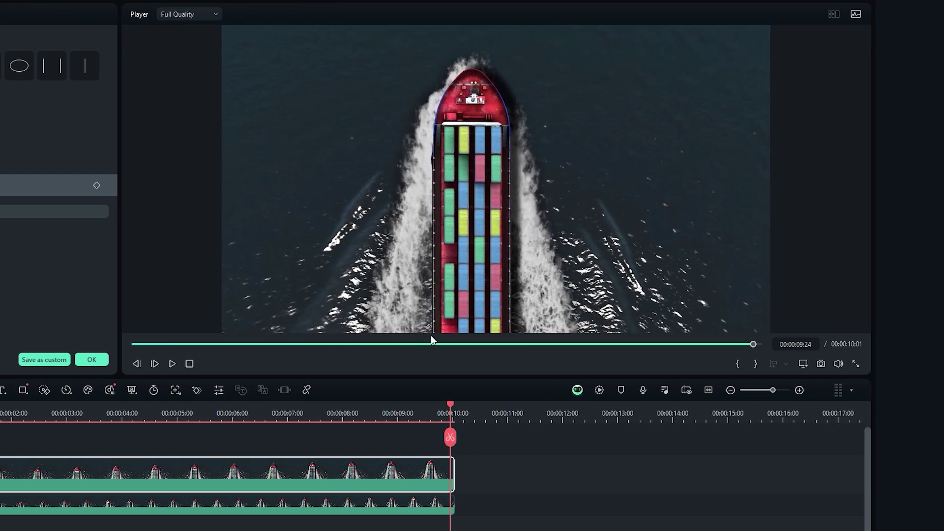
{"action": "left_click", "coordinate": [432, 331]}
{"action": "left_click", "coordinate": [431, 241]}
{"action": "left_click", "coordinate": [432, 159]}
{"action": "left_click", "coordinate": [431, 134]}
{"action": "left_click", "coordinate": [432, 123]}
{"action": "left_click", "coordinate": [437, 106]}
{"action": "left_click", "coordinate": [442, 94]}
{"action": "left_click", "coordinate": [452, 81]}
{"action": "left_click", "coordinate": [462, 71]}
Continue the mask down the ship's right side and close it at the first point.
{"action": "left_click", "coordinate": [473, 69]}
{"action": "left_click", "coordinate": [484, 73]}
{"action": "left_click", "coordinate": [496, 87]}
{"action": "left_click", "coordinate": [505, 105]}
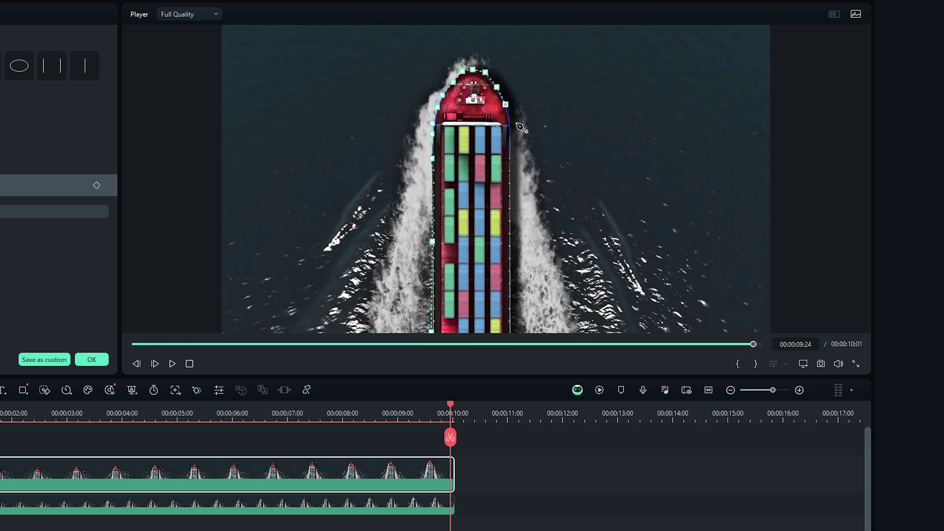
{"action": "left_click", "coordinate": [509, 125]}
{"action": "left_click", "coordinate": [512, 197]}
{"action": "left_click", "coordinate": [511, 247]}
{"action": "left_click", "coordinate": [511, 303]}
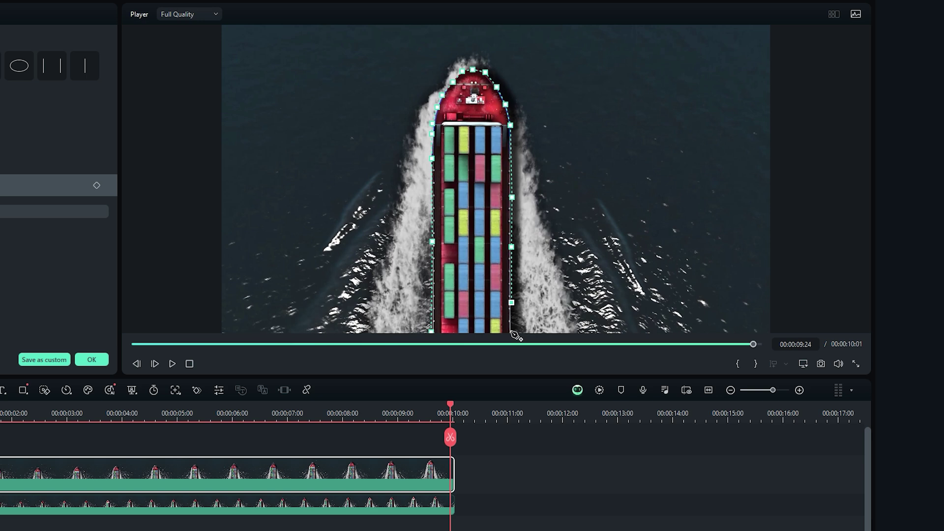
{"action": "left_click", "coordinate": [511, 332]}
{"action": "left_click", "coordinate": [432, 330]}
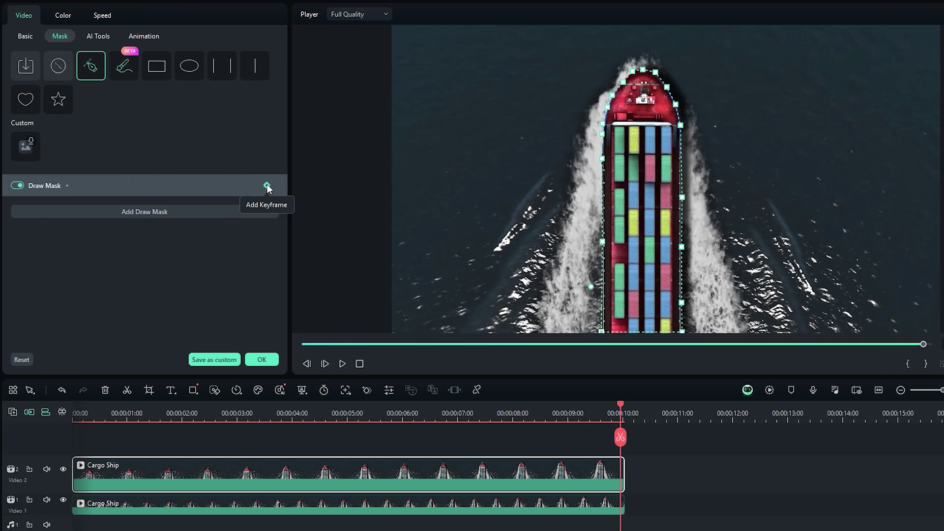
Keyframe the ship mask, hide Video 1, and drag the mask over the ship at the start.
{"action": "left_click", "coordinate": [267, 185]}
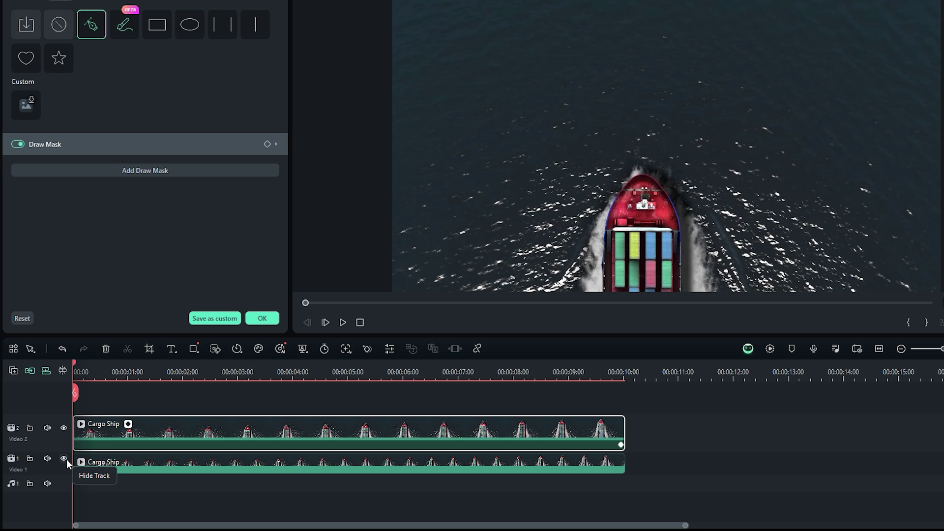
{"action": "left_click", "coordinate": [66, 459]}
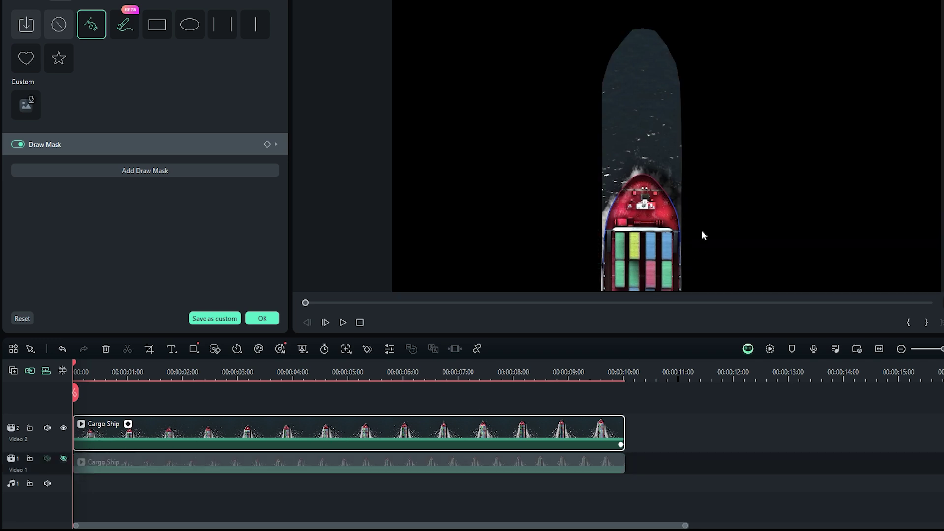
{"action": "left_click", "coordinate": [651, 169]}
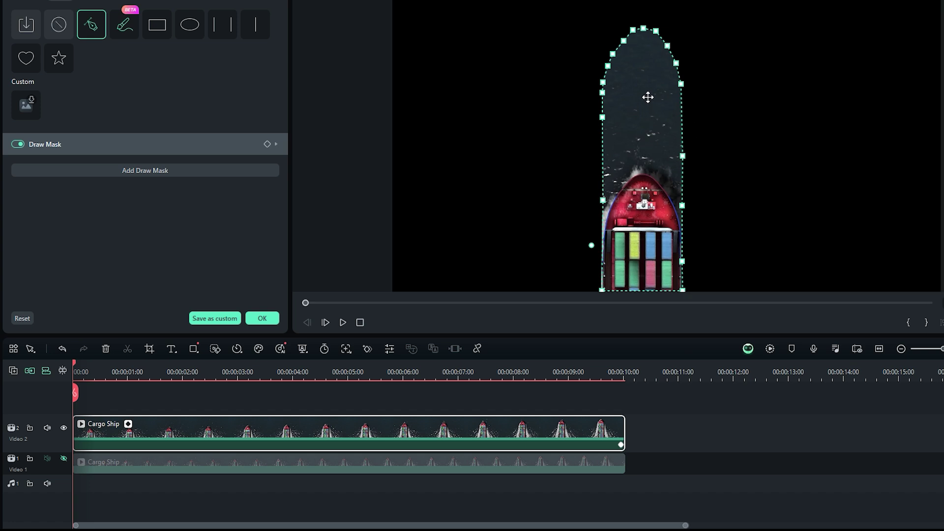
{"action": "left_click_drag", "start_coordinate": [645, 89], "coordinate": [644, 234]}
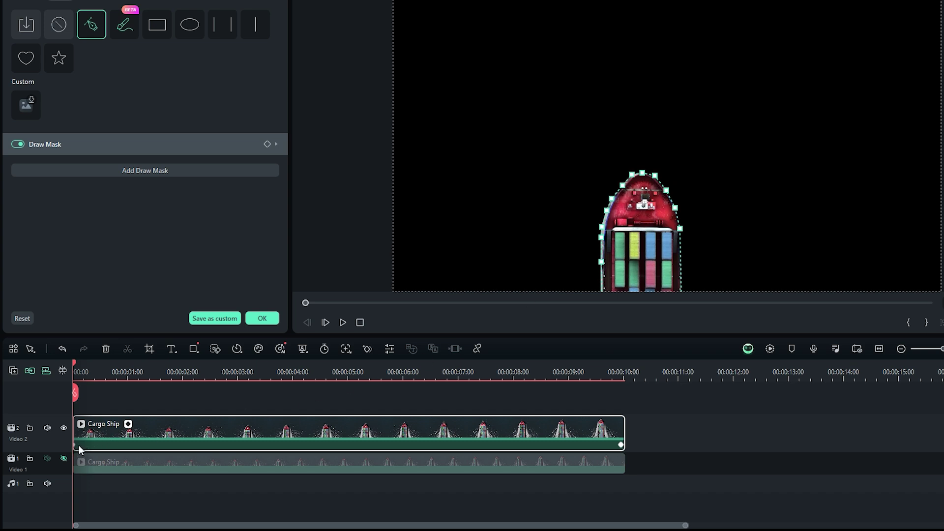
{"action": "left_click_drag", "start_coordinate": [75, 393], "coordinate": [465, 412]}
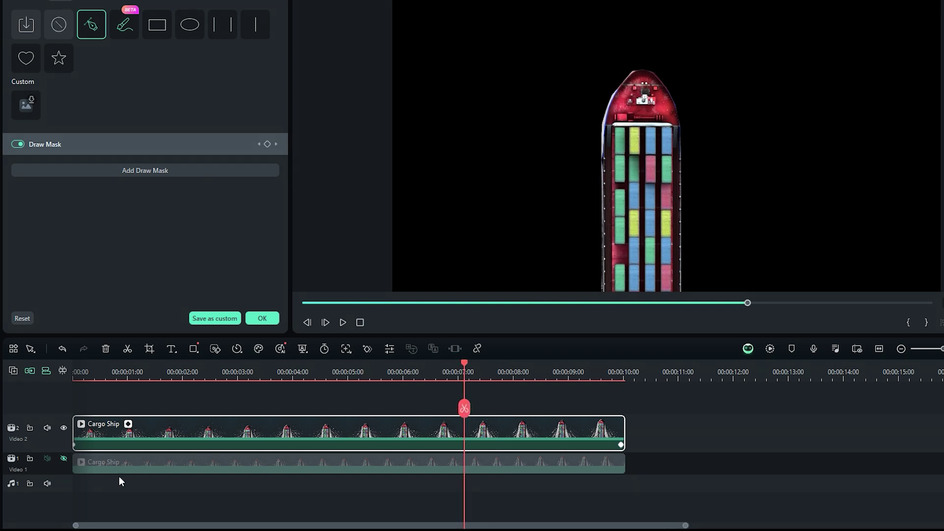
Unhide Video 1 and add a Quick Text title, selecting it at 00:00:10:21.
{"action": "left_click", "coordinate": [63, 459]}
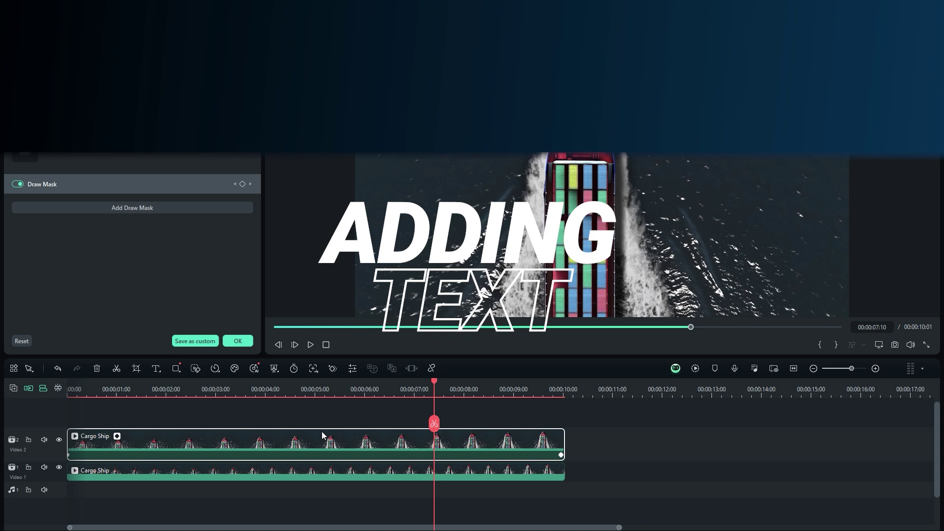
{"action": "mouse_move", "coordinate": [159, 370]}
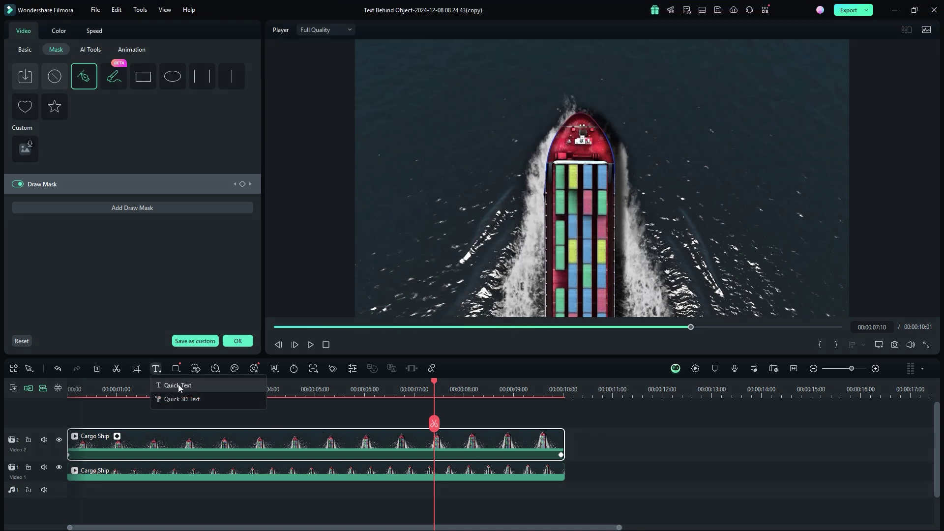
{"action": "left_click", "coordinate": [178, 385]}
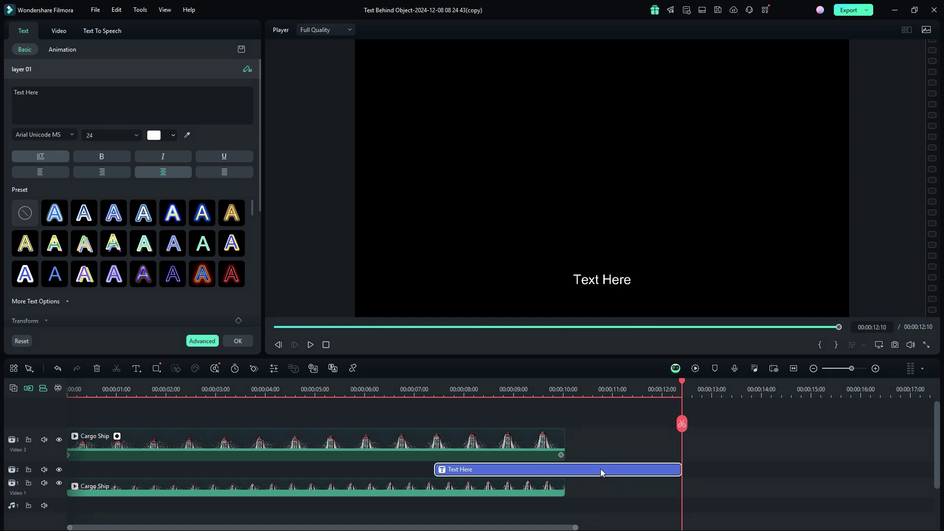
{"action": "left_click_drag", "start_coordinate": [683, 424], "coordinate": [606, 430]}
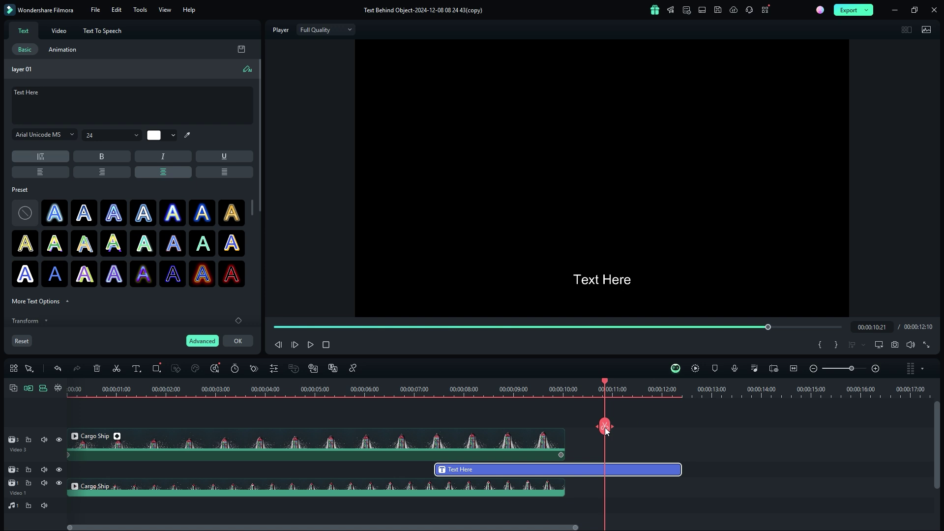
{"action": "left_click", "coordinate": [606, 473]}
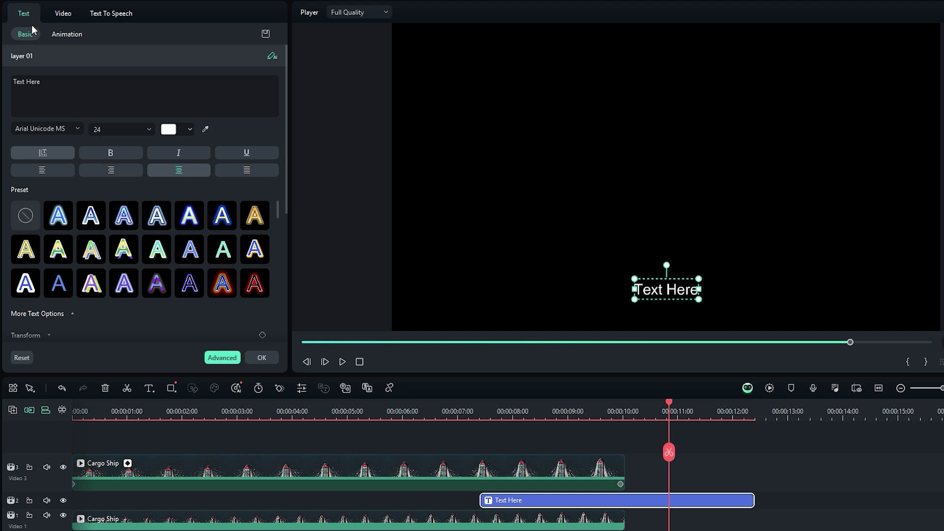
Replace Text Here with MYSTERIOUS and insert spaces between its letters.
{"action": "left_click", "coordinate": [42, 82]}
{"action": "left_click_drag", "start_coordinate": [43, 82], "coordinate": [5, 85]}
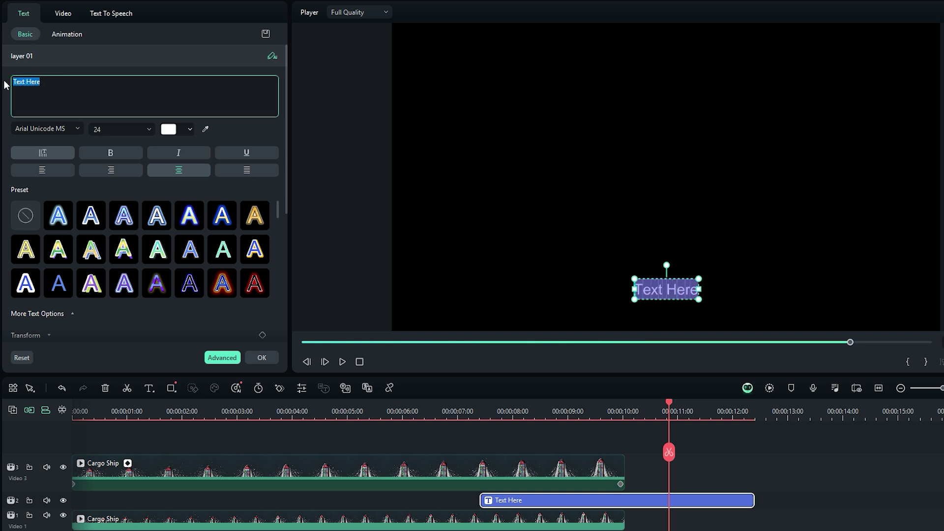
{"action": "type", "text": "MYSTERIOUS"}
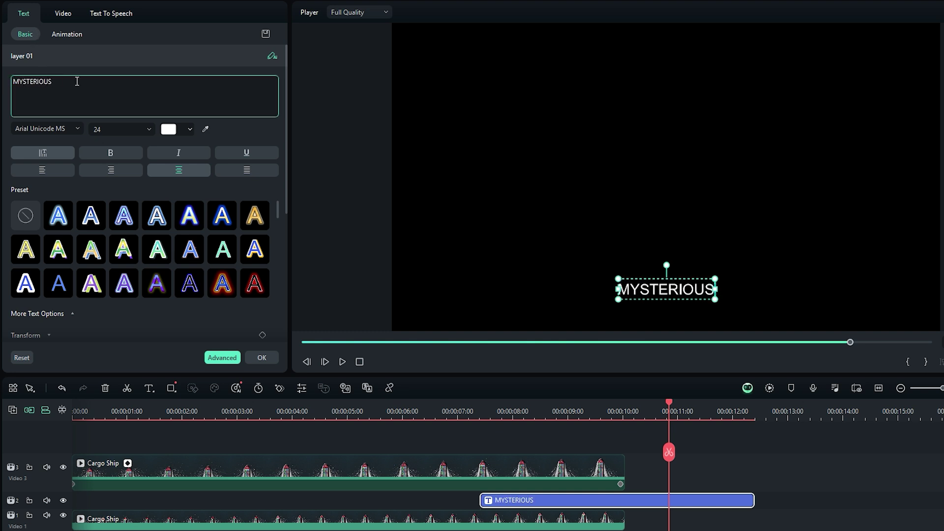
{"action": "key", "text": "Left"}
{"action": "key", "text": "Left"}
{"action": "key", "text": "Left"}
{"action": "key", "text": "Left"}
{"action": "key", "text": "Left"}
{"action": "key", "text": "Left"}
{"action": "key", "text": "Left"}
{"action": "key", "text": "Left"}
{"action": "key", "text": "Left"}
{"action": "key", "text": "space"}
{"action": "key", "text": "Right"}
{"action": "key", "text": "space"}
{"action": "key", "text": "Right"}
{"action": "key", "text": "space"}
{"action": "key", "text": "Right"}
{"action": "key", "text": "space"}
{"action": "key", "text": "Right"}
{"action": "key", "text": "space"}
{"action": "key", "text": "Right"}
{"action": "key", "text": "space"}
{"action": "key", "text": "Right"}
{"action": "key", "text": "space"}
{"action": "key", "text": "Right"}
{"action": "key", "text": "space"}
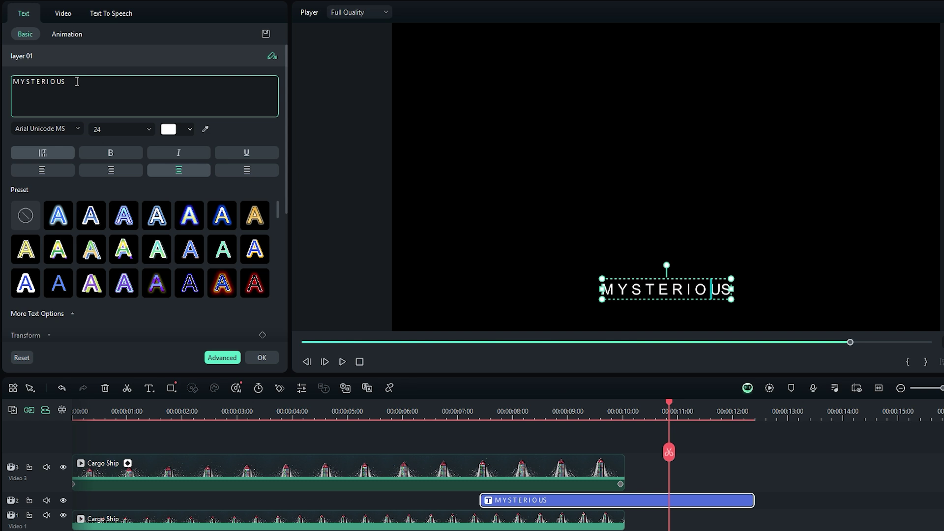
{"action": "key", "text": "Right"}
{"action": "key", "text": "space"}
{"action": "key", "text": "Right"}
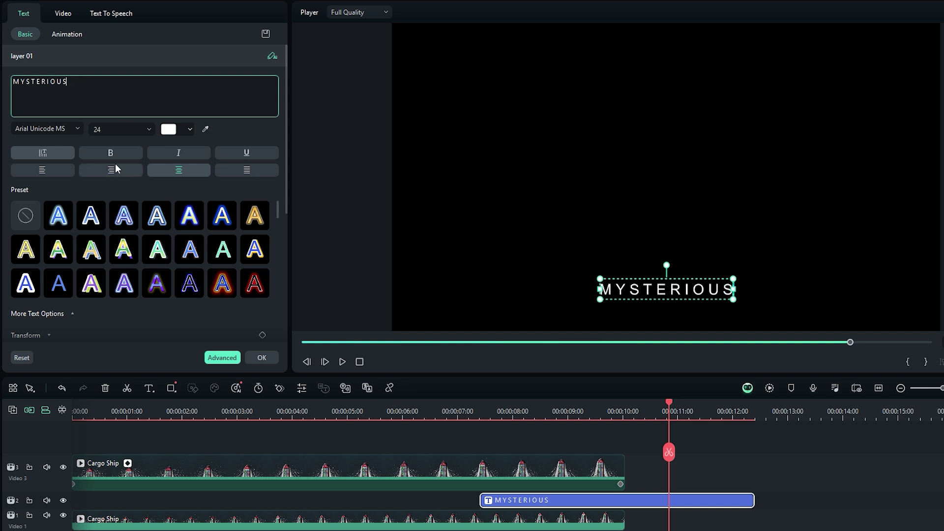
Set the title to bold Tw Cen MT Negreta cursiva from Favorite fonts.
{"action": "left_click", "coordinate": [76, 130]}
{"action": "left_click", "coordinate": [191, 146]}
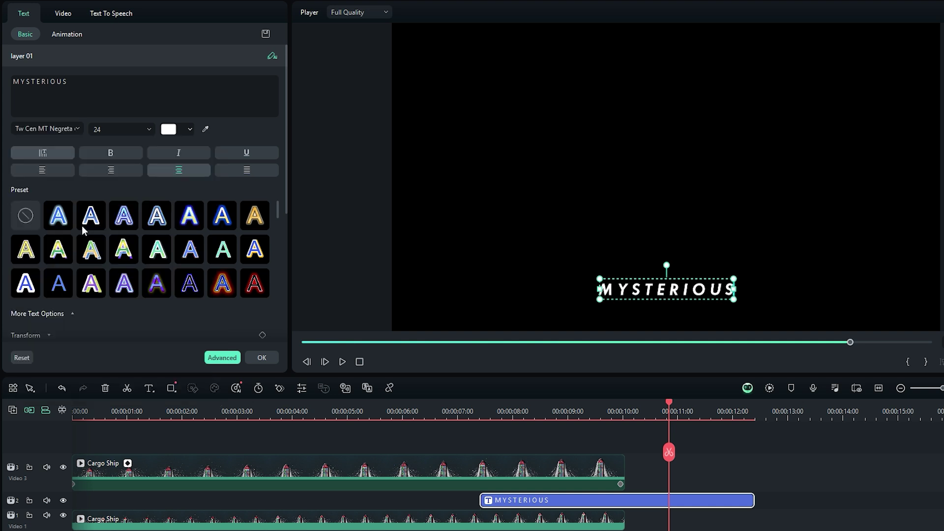
{"action": "left_click", "coordinate": [82, 227]}
{"action": "left_click", "coordinate": [118, 150]}
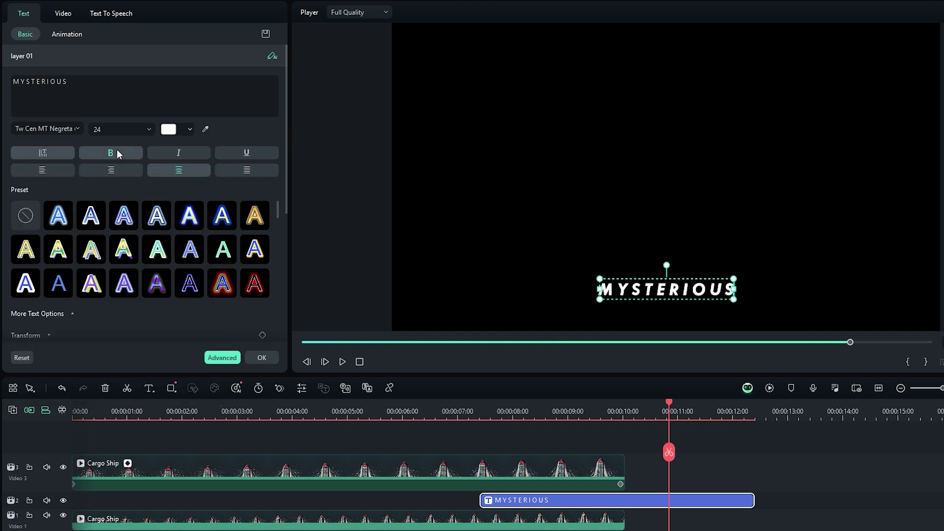
Scale the title to 63.62 and make it span 0:00 to 0:10 on track 2.
{"action": "left_click_drag", "start_coordinate": [283, 169], "coordinate": [273, 269]}
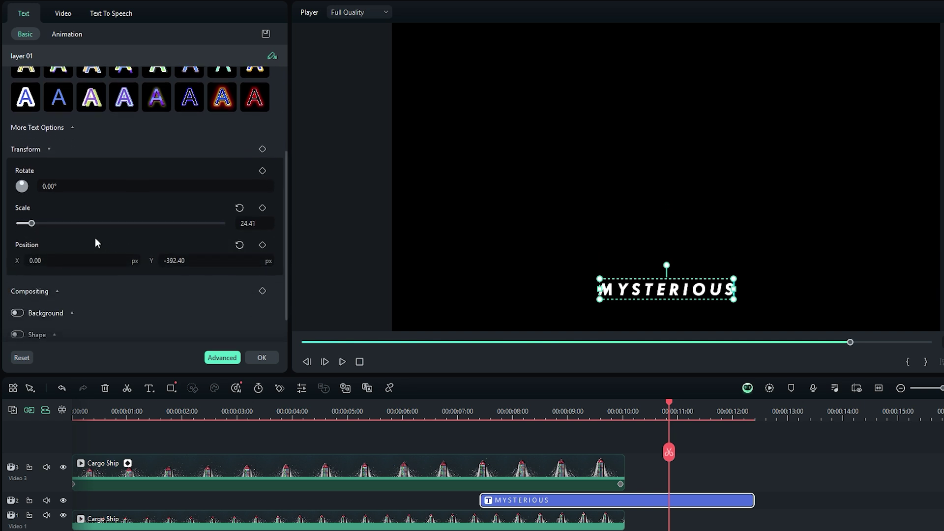
{"action": "left_click_drag", "start_coordinate": [36, 225], "coordinate": [53, 228]}
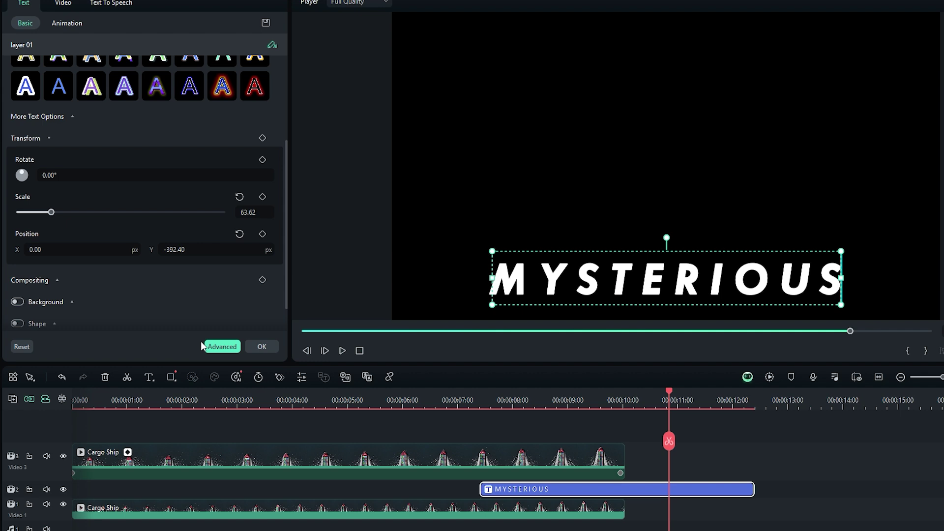
{"action": "left_click_drag", "start_coordinate": [547, 479], "coordinate": [140, 483]}
{"action": "left_click_drag", "start_coordinate": [343, 484], "coordinate": [623, 484]}
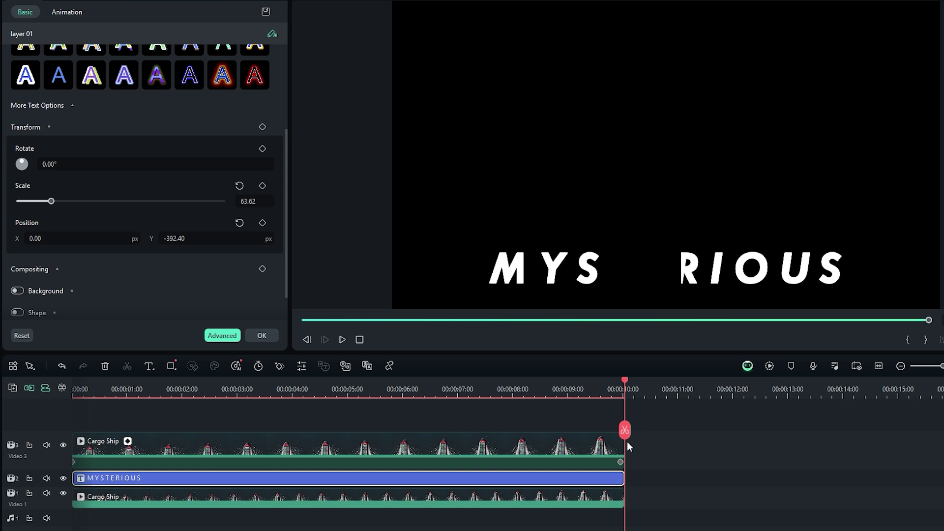
{"action": "left_click_drag", "start_coordinate": [625, 431], "coordinate": [378, 445]}
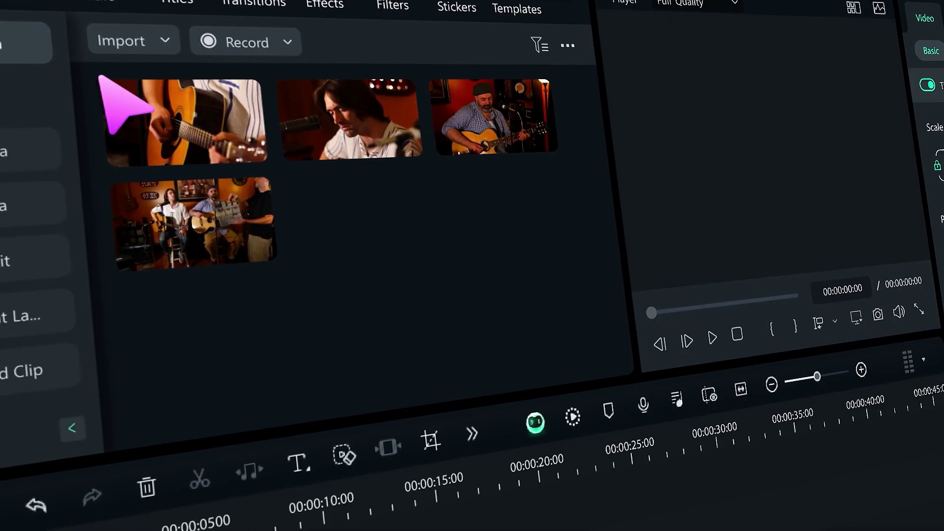
{"action": "left_click_drag", "start_coordinate": [104, 91], "coordinate": [587, 312]}
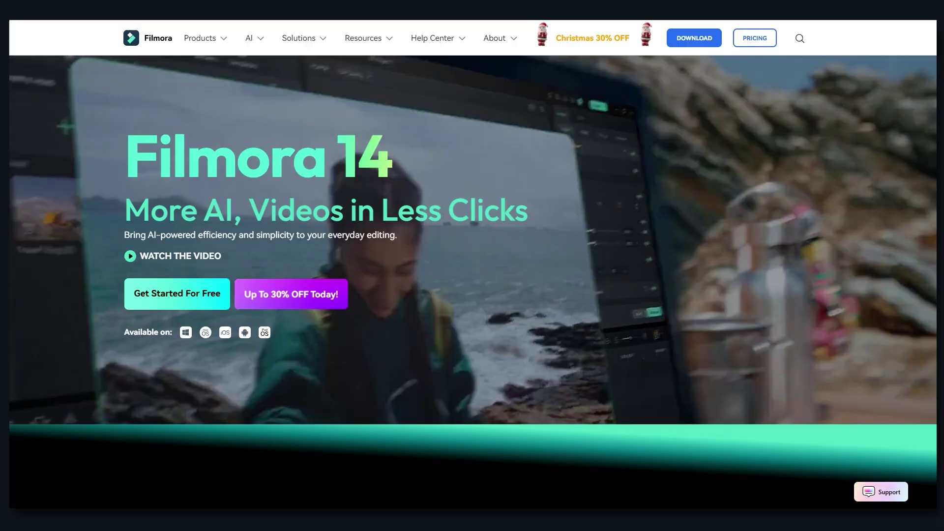
{"action": "scroll", "coordinate": [471, 280], "scroll_direction": "down", "scroll_amount": 6}
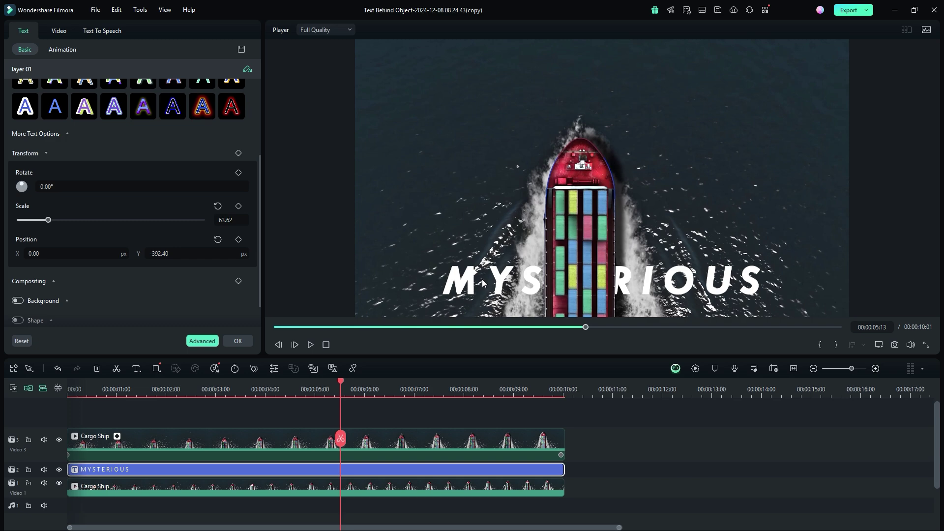
Keyframe the title's position at 0:00 with X 75, Y 81.6.
{"action": "left_click_drag", "start_coordinate": [351, 444], "coordinate": [67, 439]}
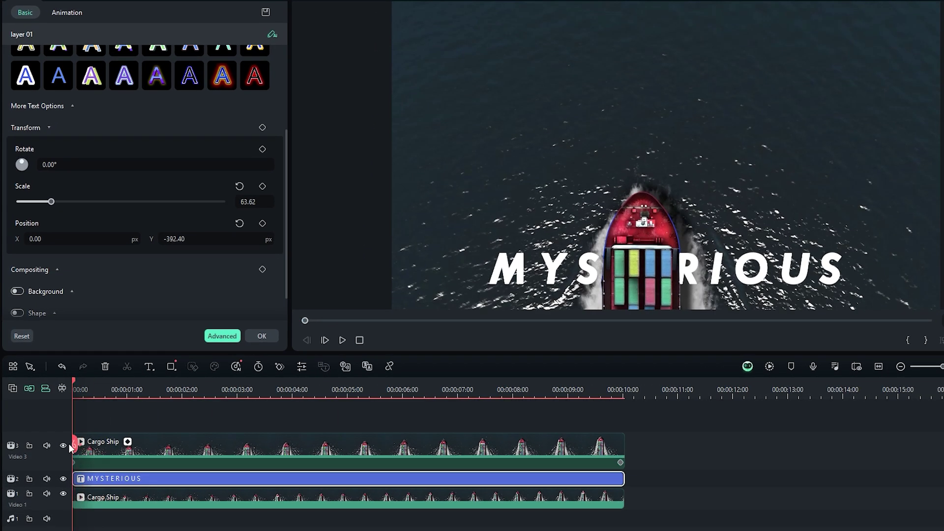
{"action": "left_click", "coordinate": [262, 223]}
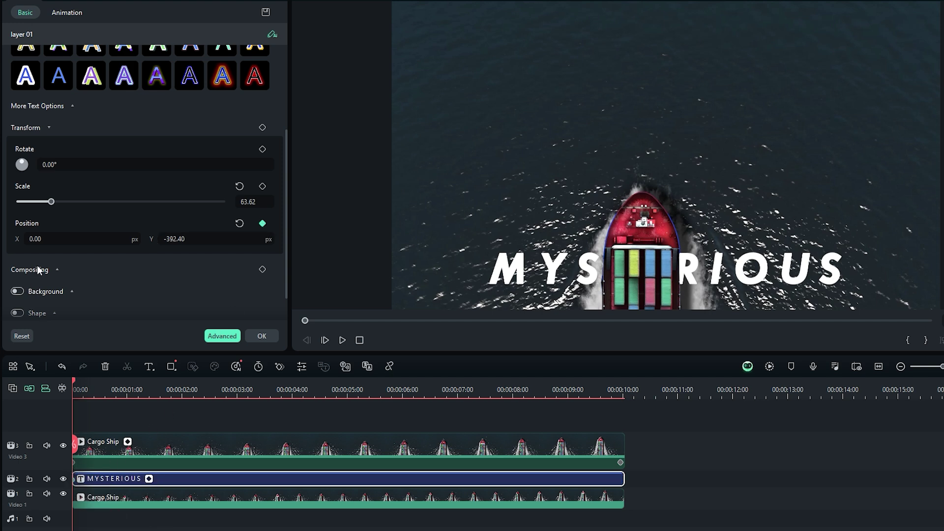
{"action": "left_click_drag", "start_coordinate": [37, 239], "coordinate": [39, 239]}
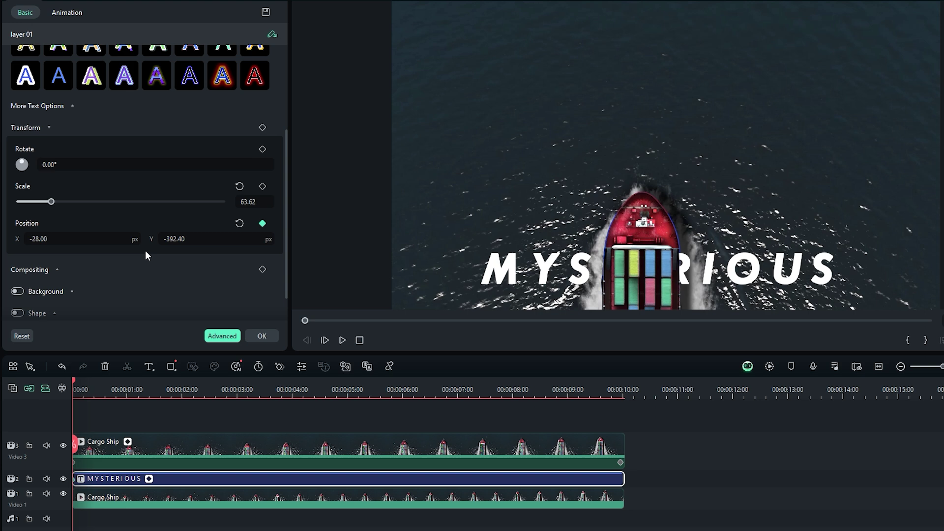
{"action": "left_click_drag", "start_coordinate": [176, 239], "coordinate": [193, 240]}
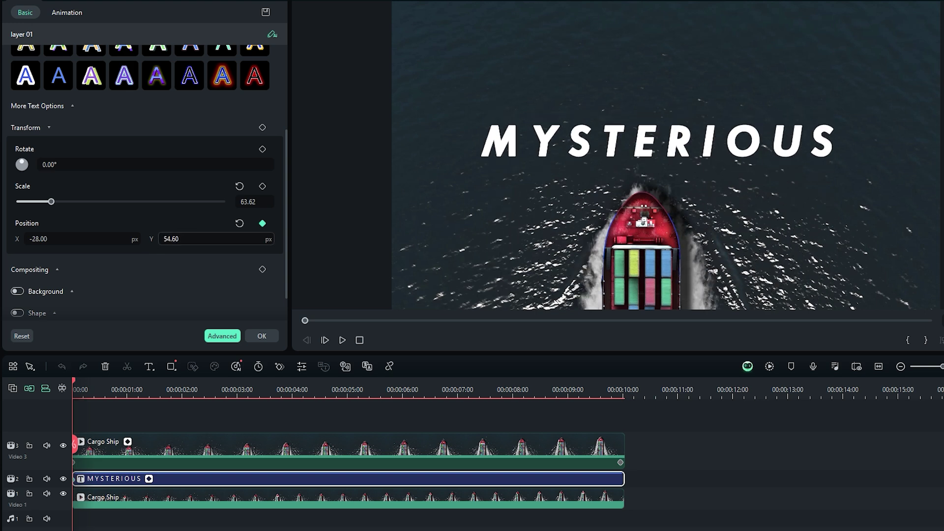
{"action": "left_click_drag", "start_coordinate": [39, 239], "coordinate": [175, 240]}
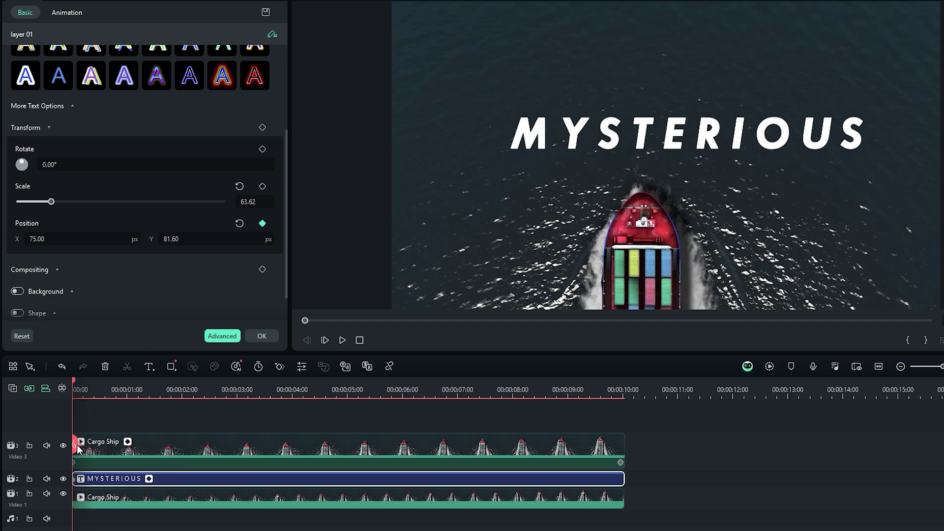
Keyframe the title's end position at X -61, Y -98.4 and play it back.
{"action": "left_click_drag", "start_coordinate": [75, 444], "coordinate": [620, 454]}
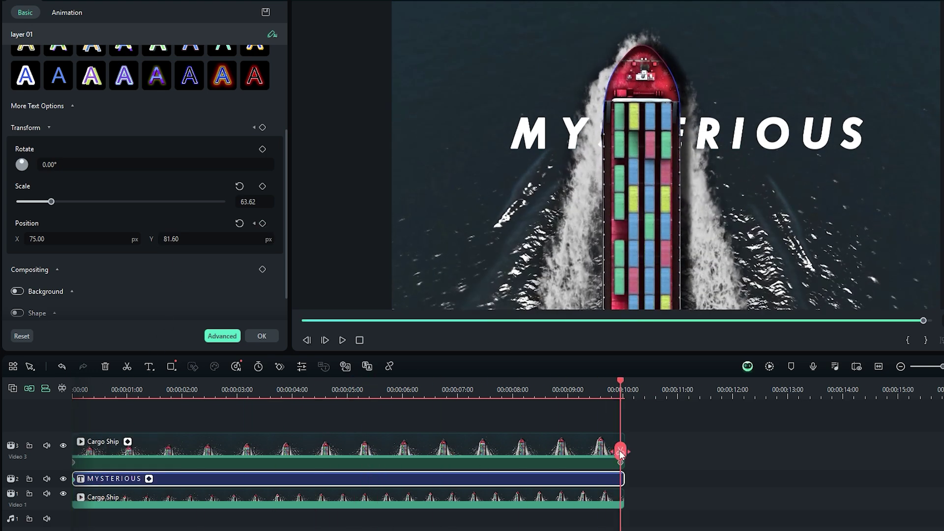
{"action": "left_click", "coordinate": [263, 224]}
{"action": "left_click_drag", "start_coordinate": [38, 238], "coordinate": [9, 239]}
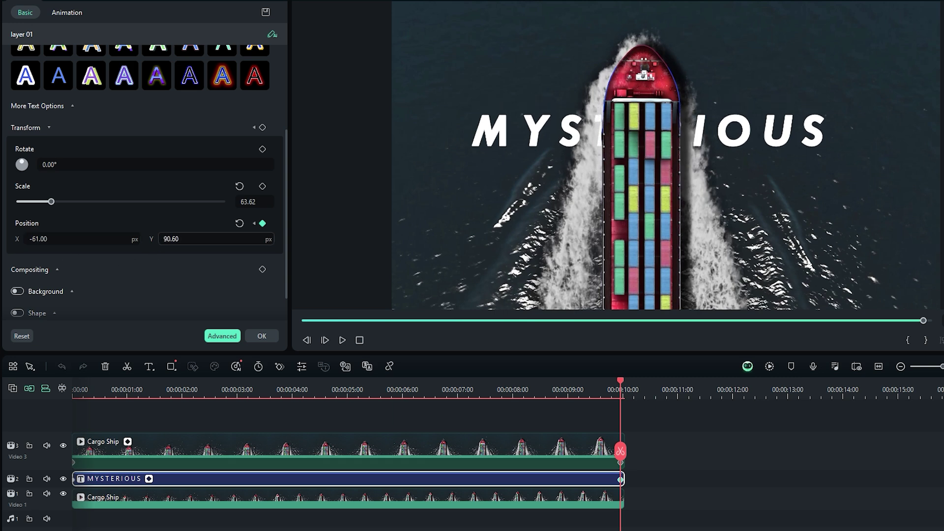
{"action": "mouse_move", "coordinate": [171, 238]}
{"action": "left_mouse_down"}
{"action": "mouse_move", "coordinate": [139, 239]}
{"action": "mouse_move", "coordinate": [171, 238]}
{"action": "left_mouse_up"}
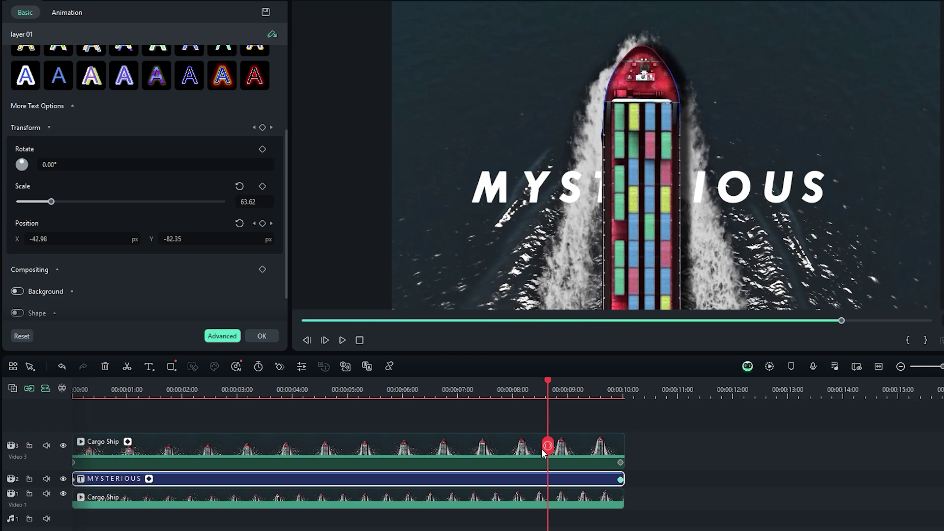
{"action": "key", "text": "space"}
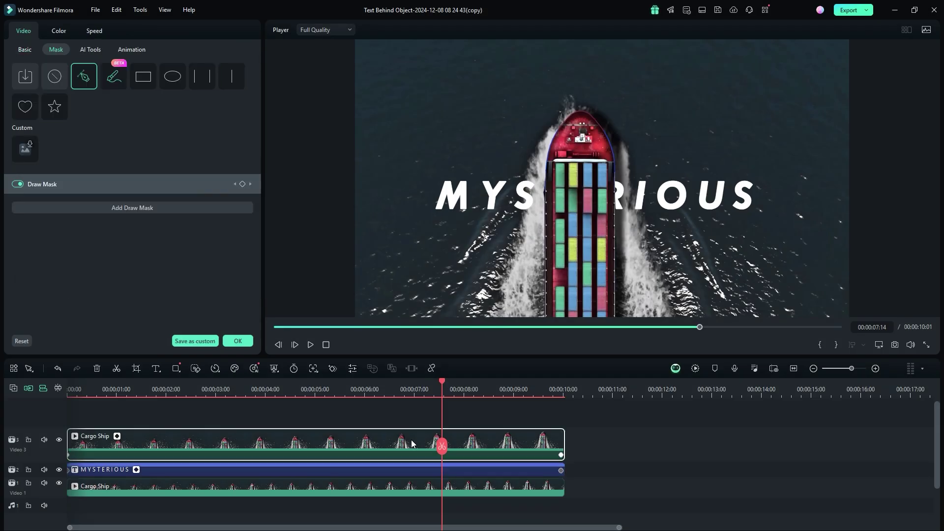
Set the ship mask's Extend to 19.16 and Blur Strength to 10.77, then play from the start.
{"action": "left_click", "coordinate": [53, 186]}
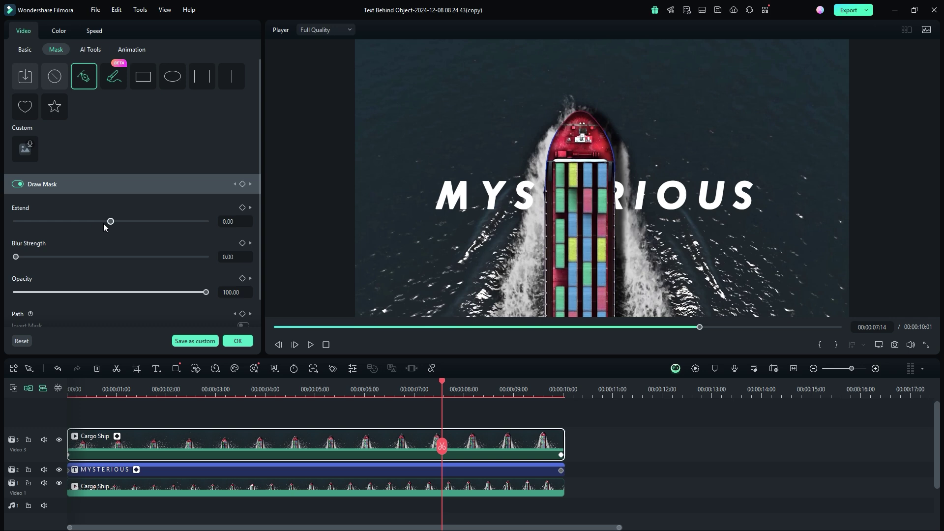
{"action": "left_click_drag", "start_coordinate": [111, 222], "coordinate": [113, 224]}
{"action": "left_click_drag", "start_coordinate": [19, 260], "coordinate": [57, 258]}
{"action": "left_click_drag", "start_coordinate": [113, 225], "coordinate": [134, 224]}
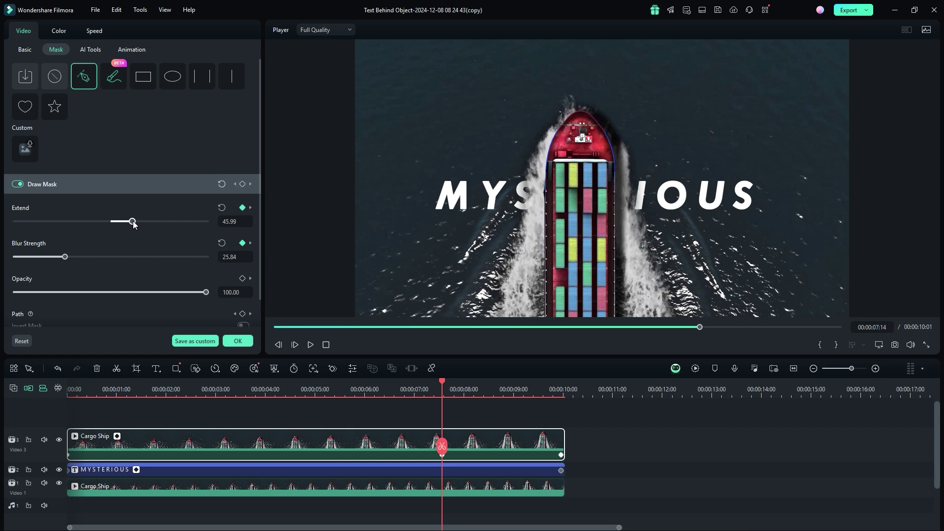
{"action": "left_click_drag", "start_coordinate": [442, 446], "coordinate": [47, 441]}
{"action": "key", "text": "space"}
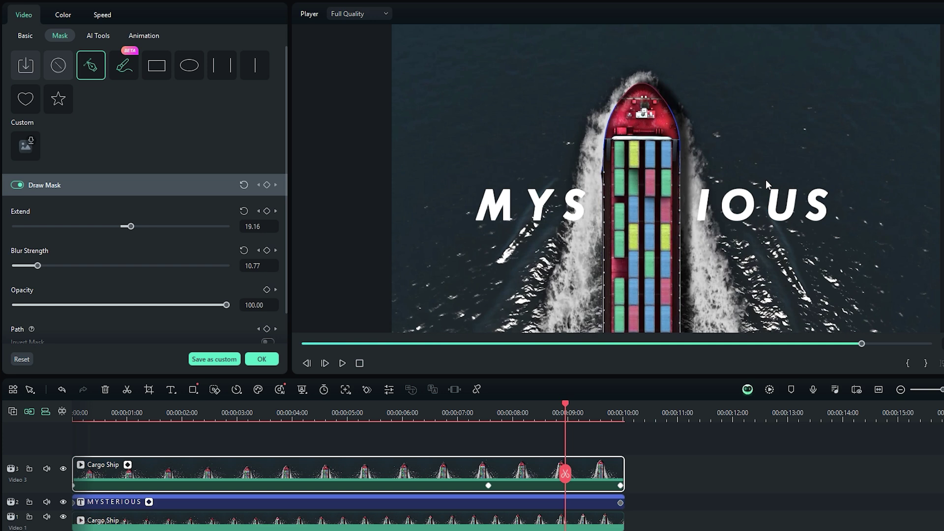
Search the Video Effects library for 'mini wave' to list the Mini Wave effect.
{"action": "left_click", "coordinate": [711, 471]}
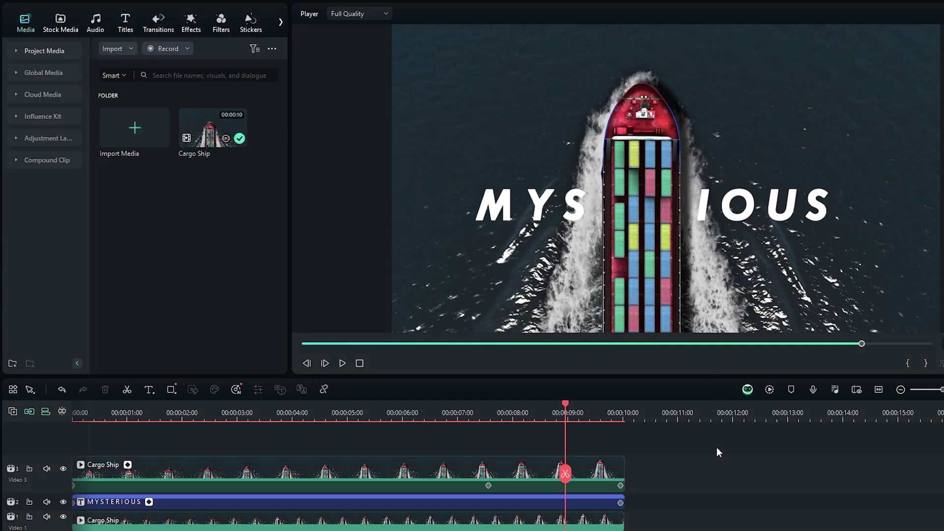
{"action": "left_click", "coordinate": [191, 25]}
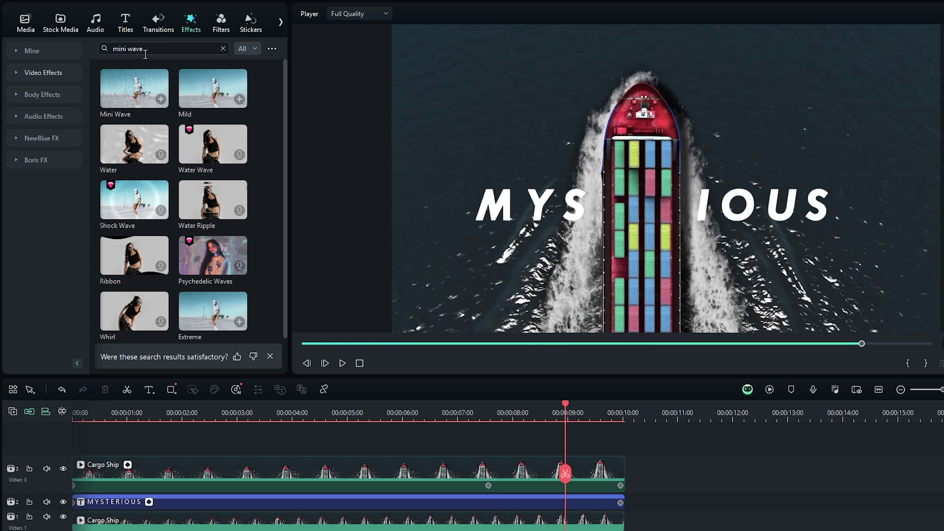
{"action": "left_click", "coordinate": [44, 72]}
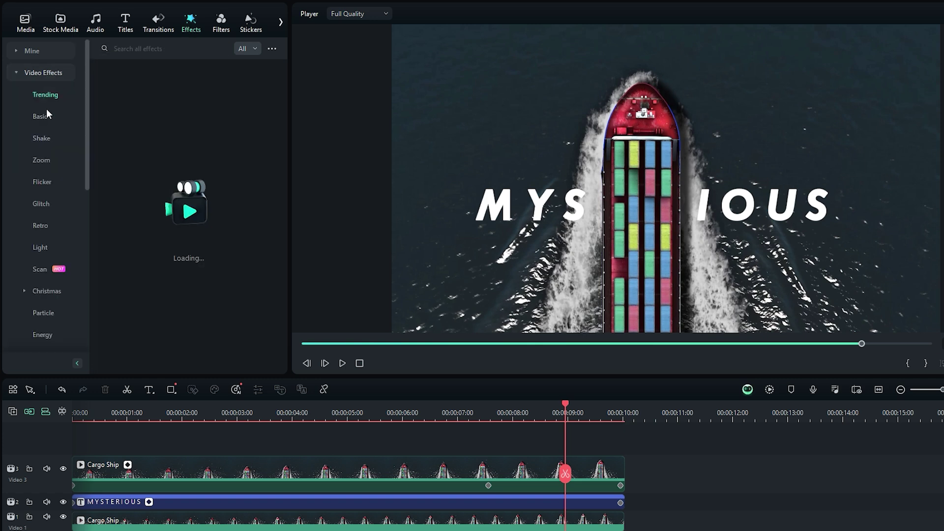
{"action": "left_click", "coordinate": [40, 139]}
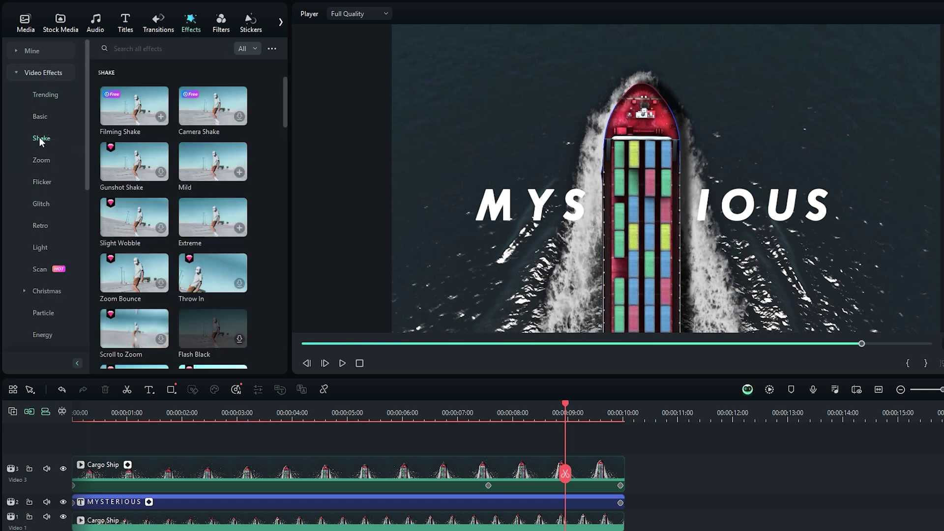
{"action": "left_click", "coordinate": [169, 45]}
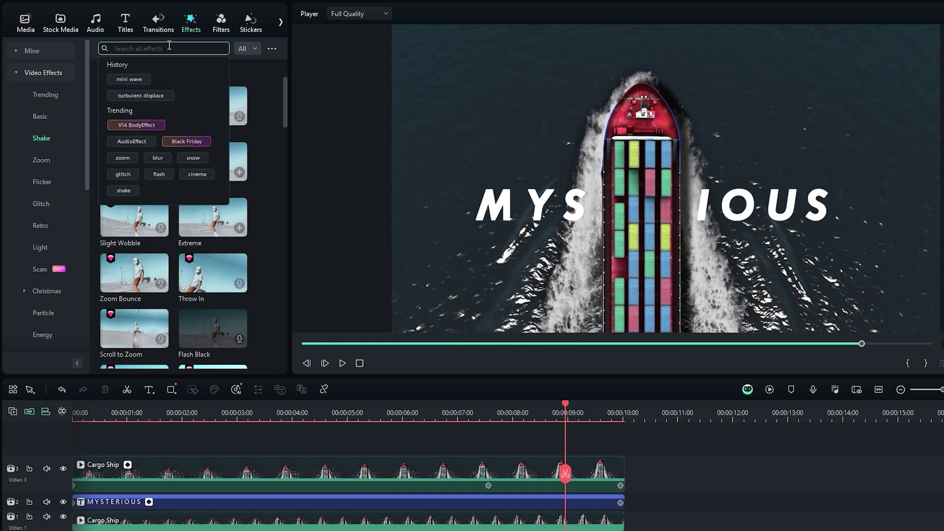
{"action": "type", "text": "mini w"}
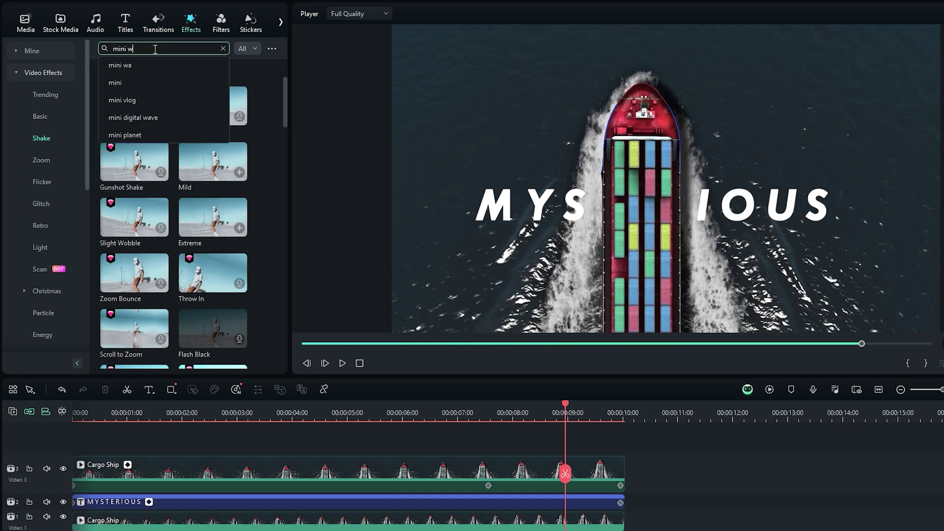
{"action": "type", "text": "a"}
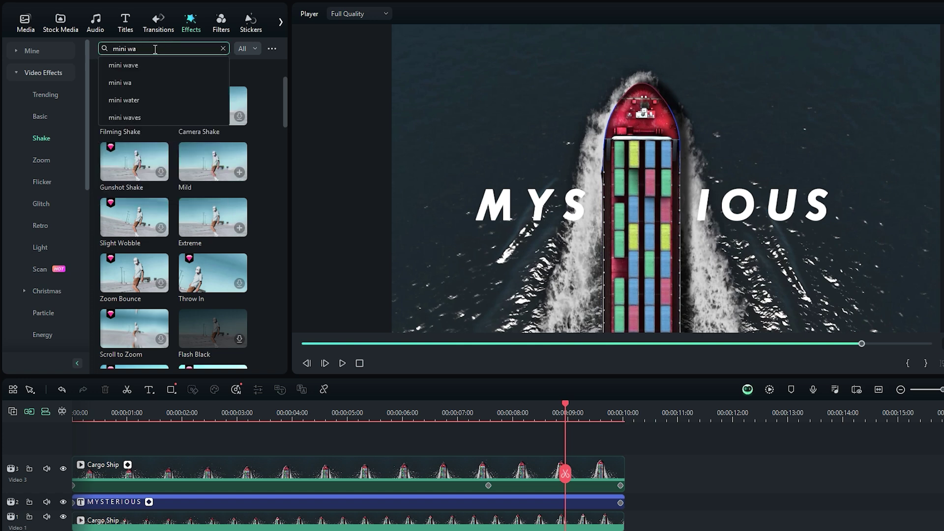
{"action": "left_click", "coordinate": [132, 65]}
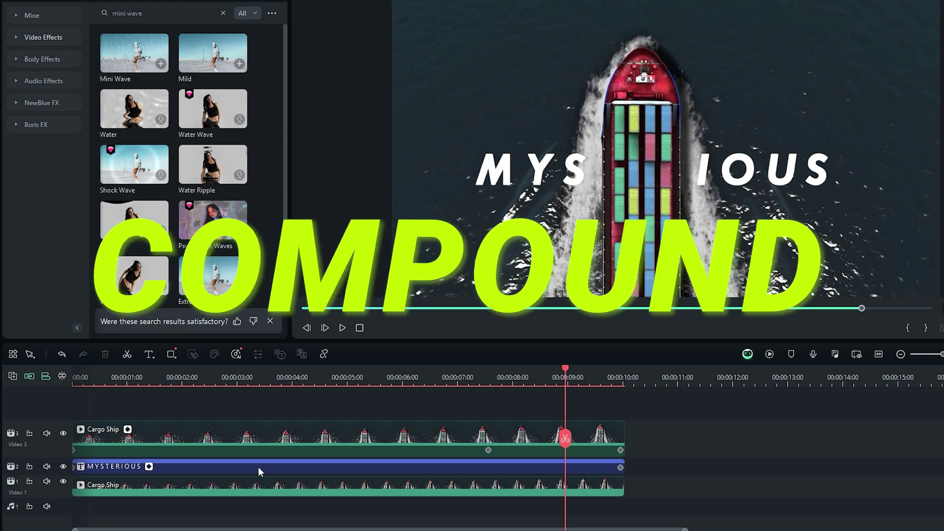
Convert the MYSTERIOUS title clip into a compound clip named Compound Clip 1.
{"action": "left_click", "coordinate": [258, 467]}
{"action": "right_click", "coordinate": [258, 467]}
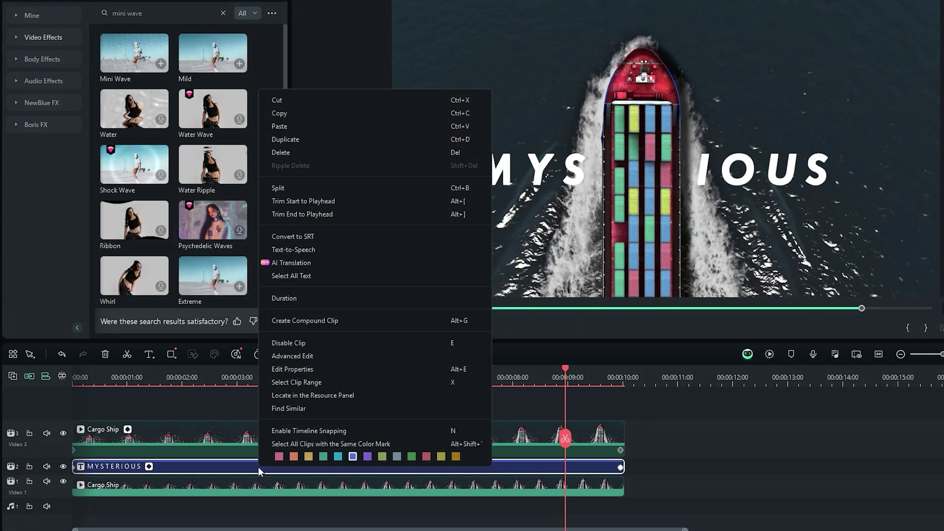
{"action": "left_click", "coordinate": [306, 320]}
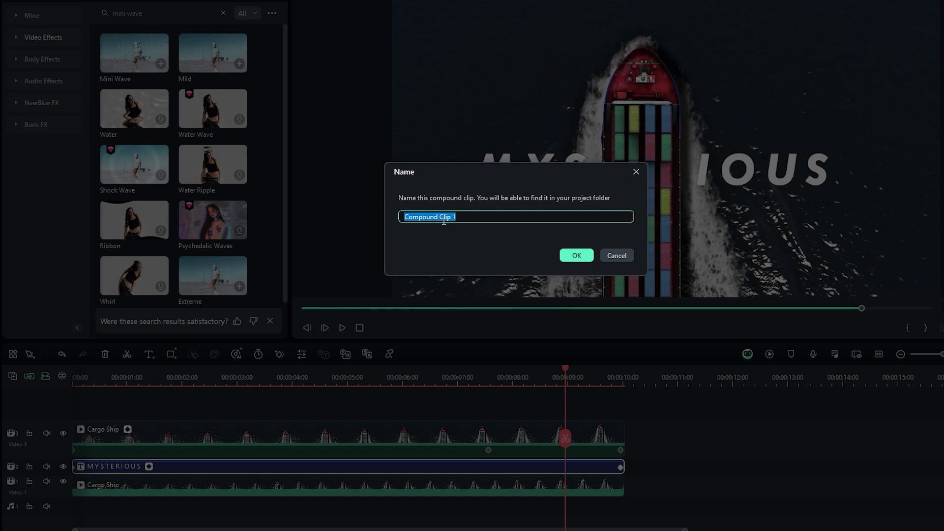
{"action": "left_click", "coordinate": [576, 255]}
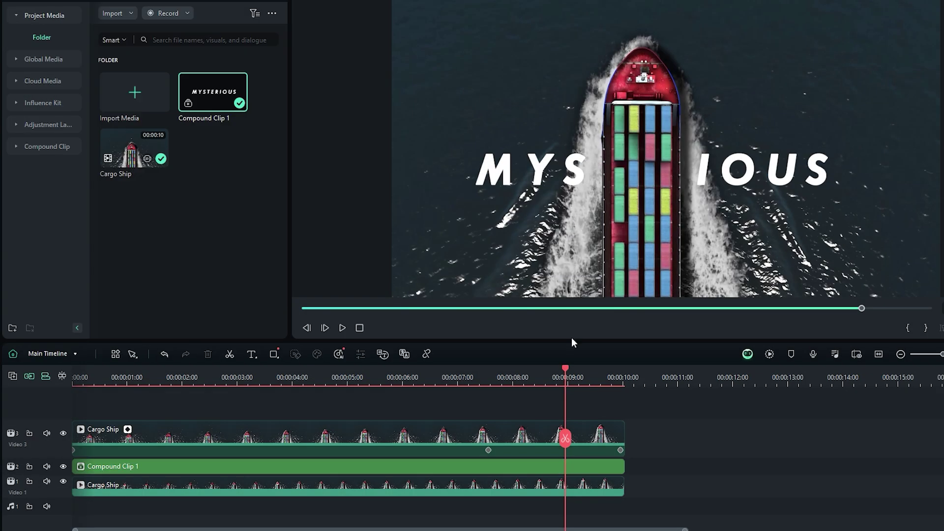
{"action": "left_click_drag", "start_coordinate": [565, 438], "coordinate": [270, 460]}
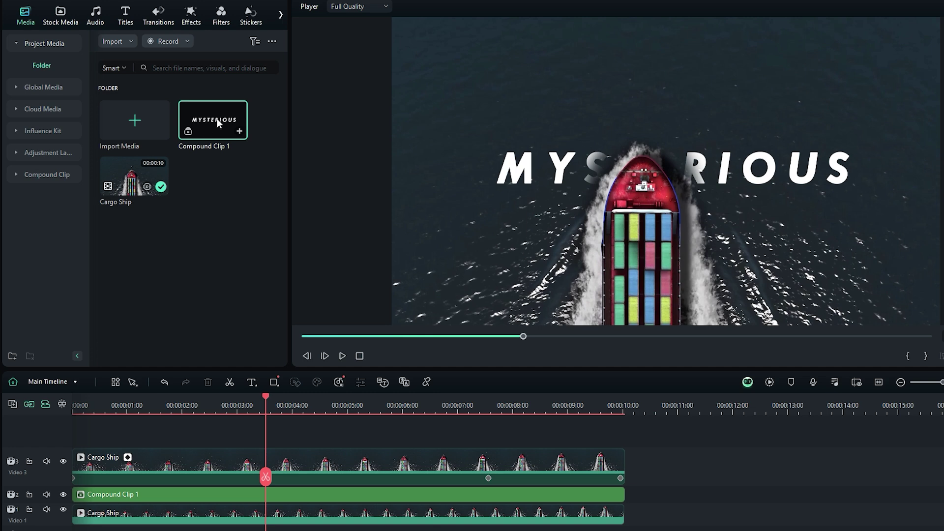
Apply the Mini Wave effect to Compound Clip 1 and preview the rippling title from about 2 seconds.
{"action": "left_click", "coordinate": [192, 17]}
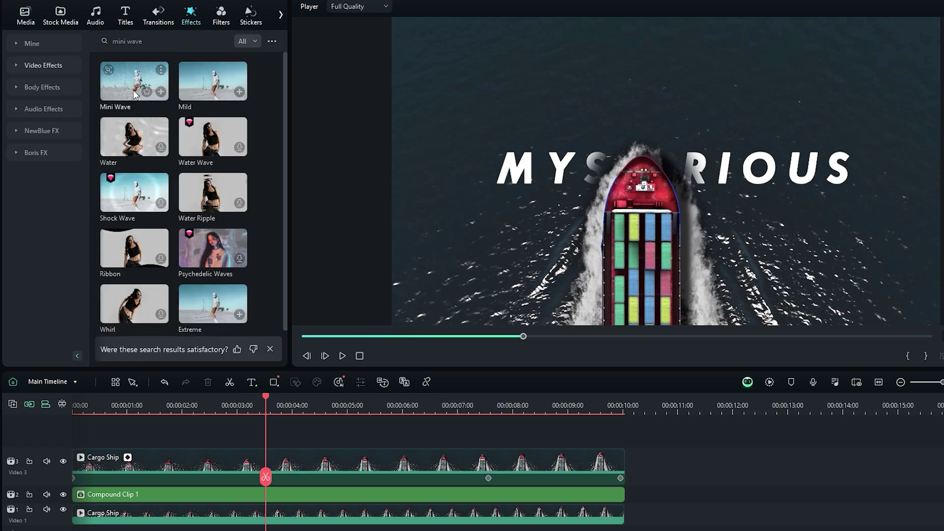
{"action": "left_click_drag", "start_coordinate": [137, 86], "coordinate": [303, 493]}
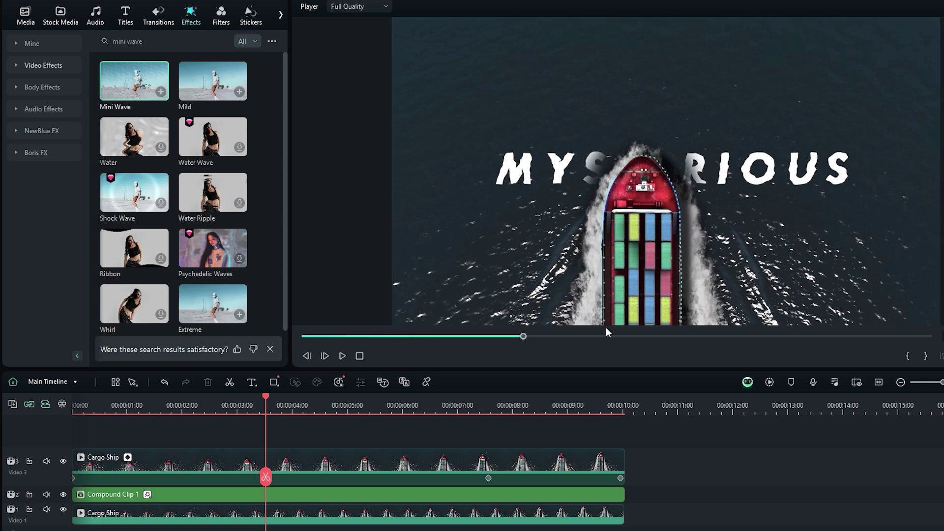
{"action": "left_click_drag", "start_coordinate": [266, 479], "coordinate": [186, 476]}
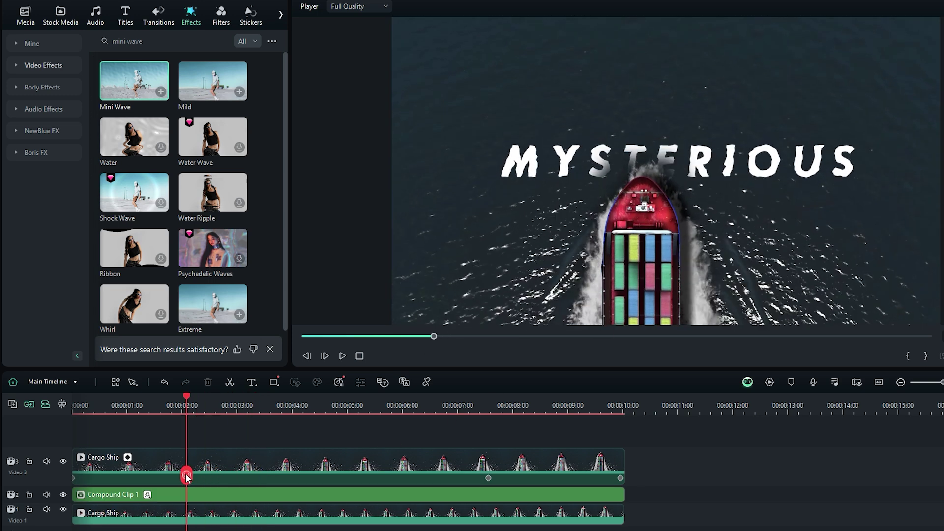
{"action": "key", "text": "space"}
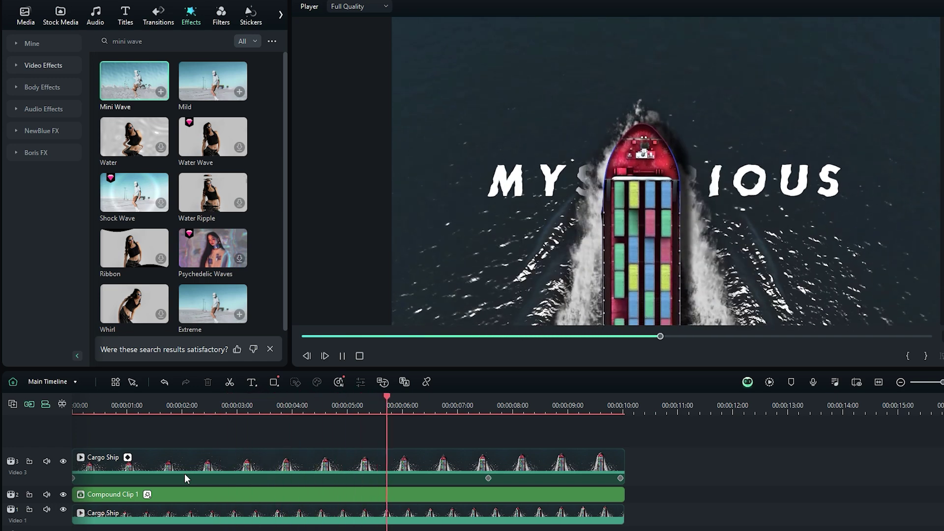
{"action": "key", "text": "space"}
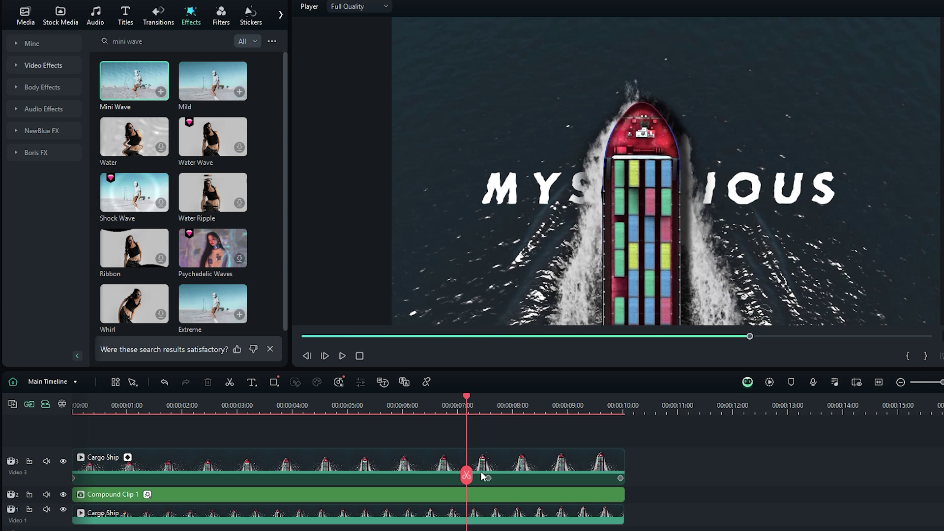
Set Mini Wave to Variance 20.93, Size 80.10, Number 40.83 and Speed 31.52.
{"action": "double_click", "coordinate": [442, 495]}
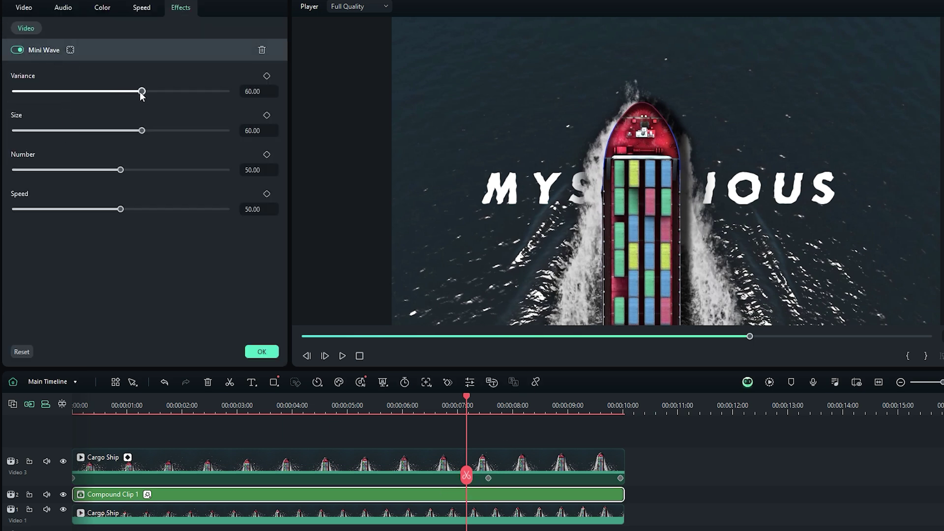
{"action": "left_click_drag", "start_coordinate": [141, 92], "coordinate": [131, 91]}
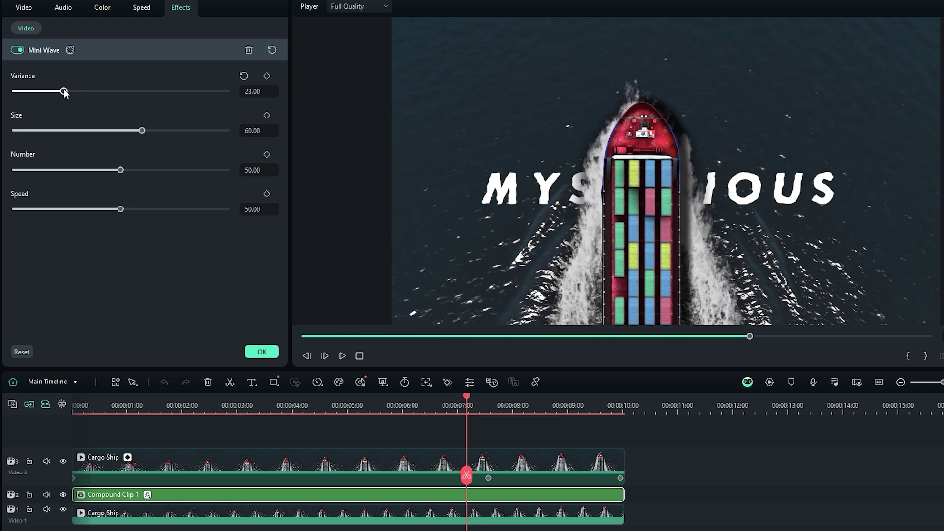
{"action": "left_click_drag", "start_coordinate": [142, 130], "coordinate": [146, 131]}
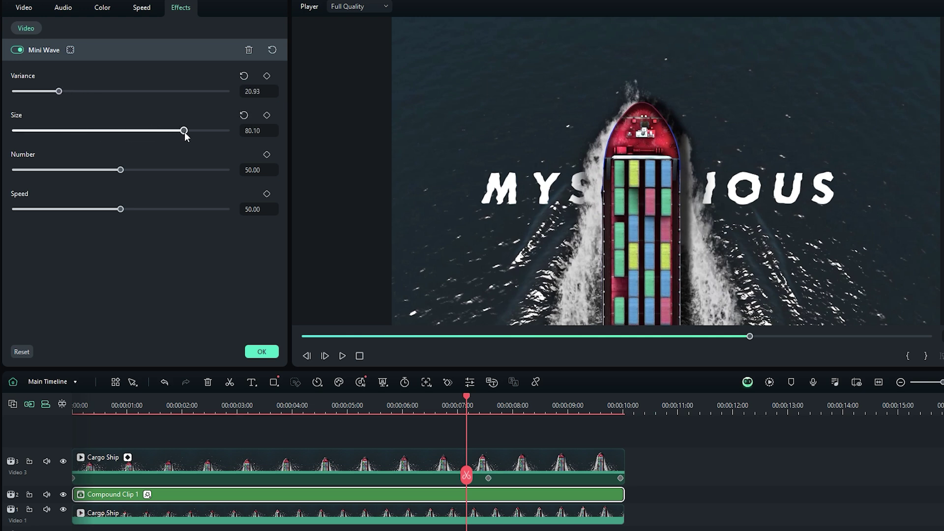
{"action": "left_click_drag", "start_coordinate": [120, 169], "coordinate": [102, 170]}
{"action": "left_click_drag", "start_coordinate": [121, 209], "coordinate": [81, 209]}
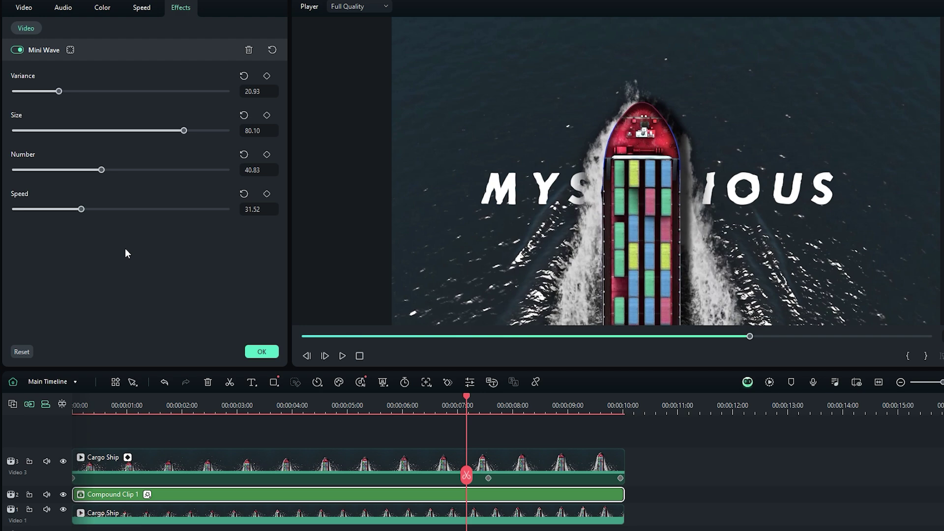
{"action": "left_click", "coordinate": [254, 352]}
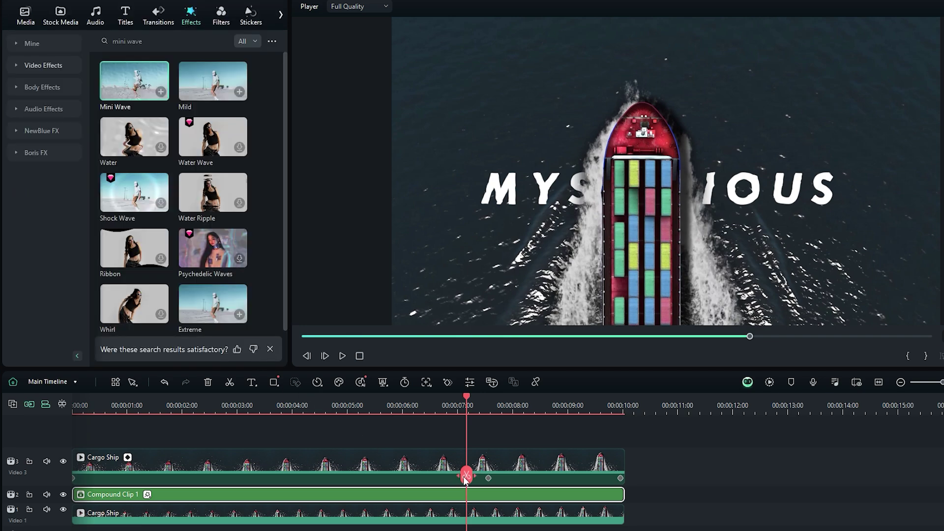
Replay the clip from about 2 seconds to check the tuned wave.
{"action": "left_click_drag", "start_coordinate": [465, 479], "coordinate": [187, 451]}
{"action": "key", "text": "space"}
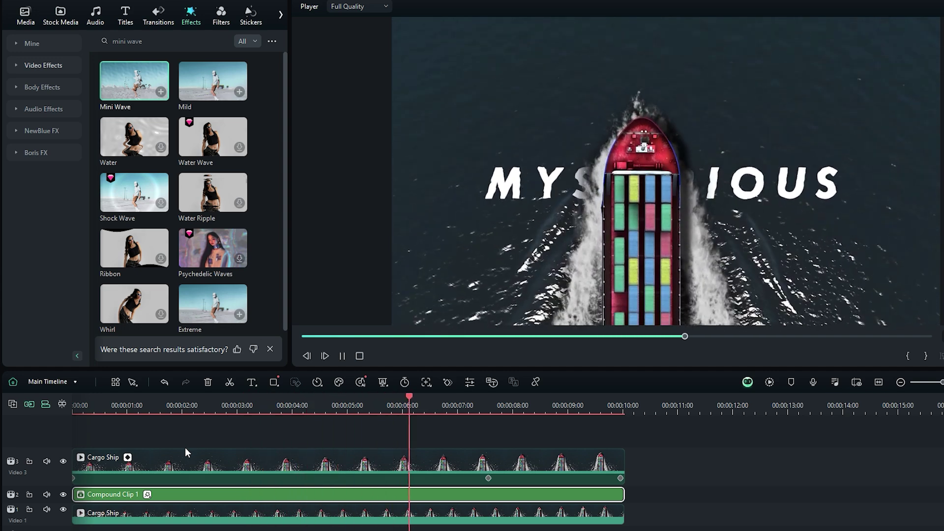
{"action": "key", "text": "space"}
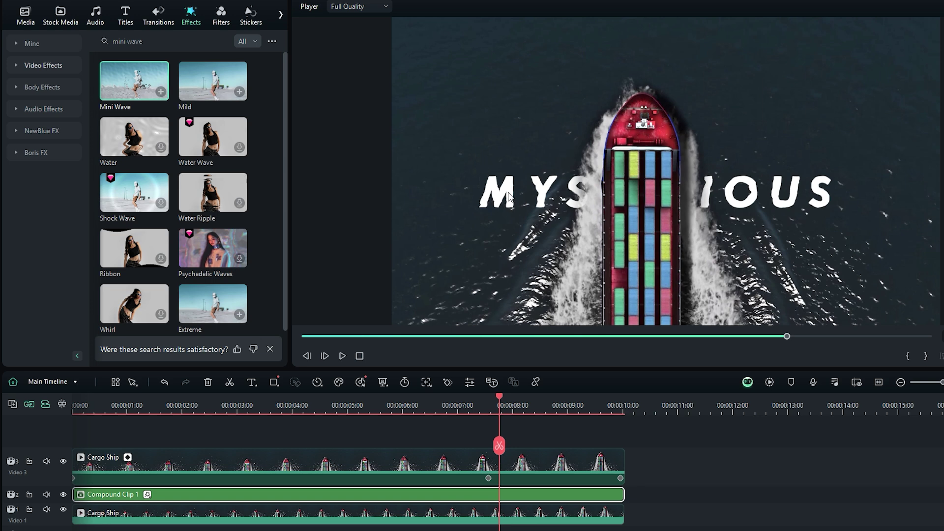
Give Compound Clip 1 the Overlay blend mode with opacity lowered to 60.
{"action": "double_click", "coordinate": [377, 496]}
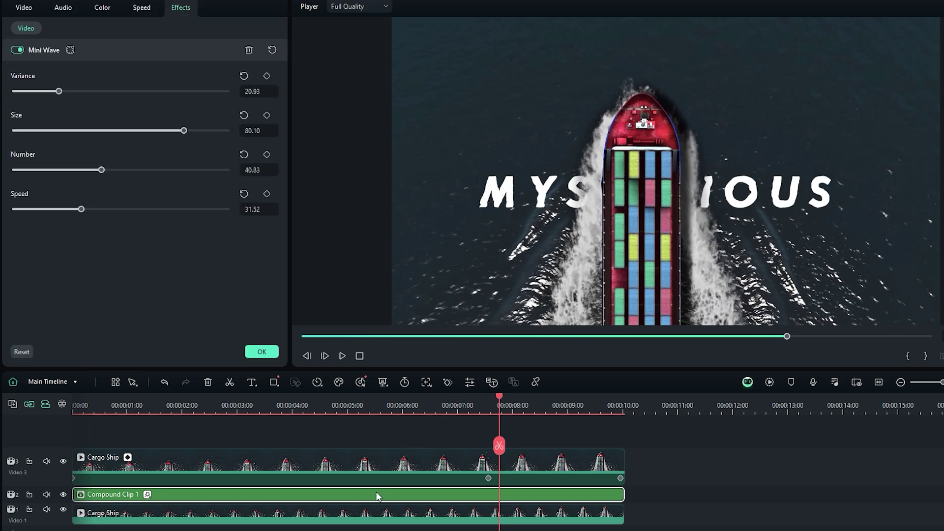
{"action": "left_click", "coordinate": [23, 10]}
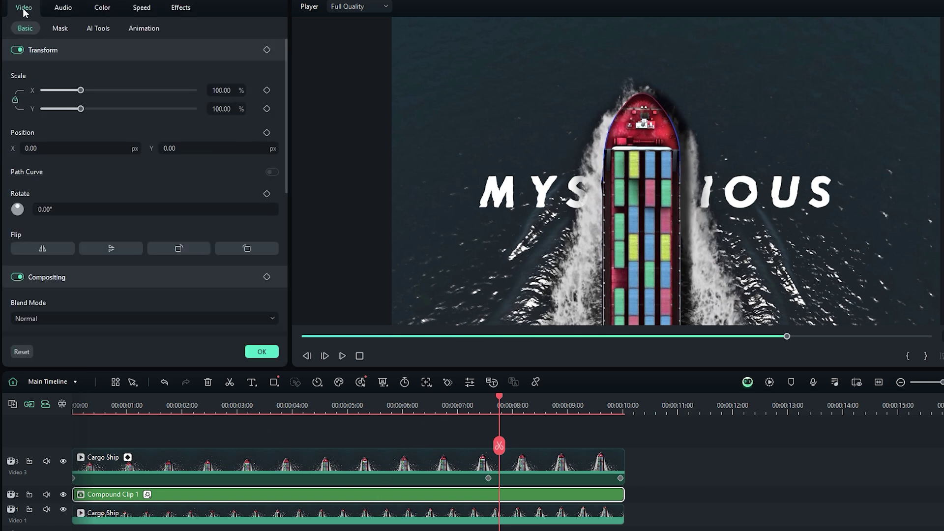
{"action": "left_click_drag", "start_coordinate": [283, 139], "coordinate": [288, 220]}
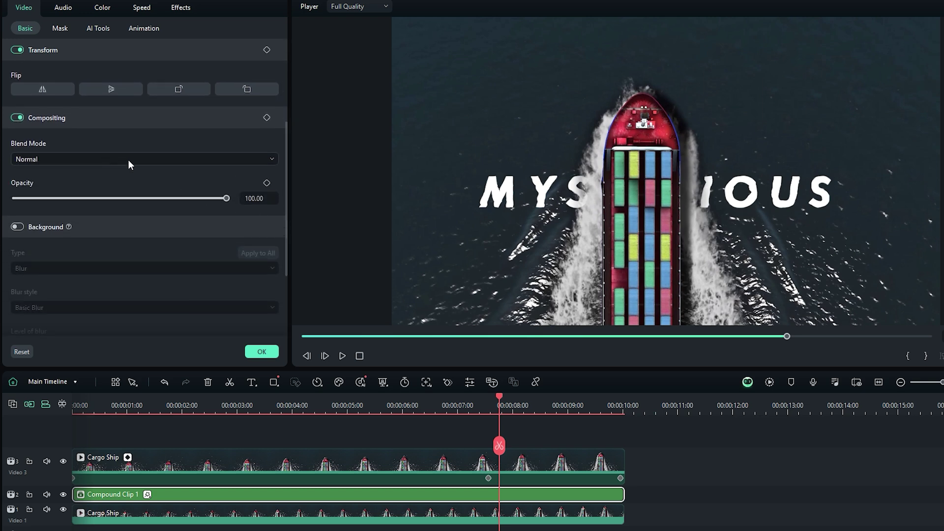
{"action": "left_click", "coordinate": [266, 161]}
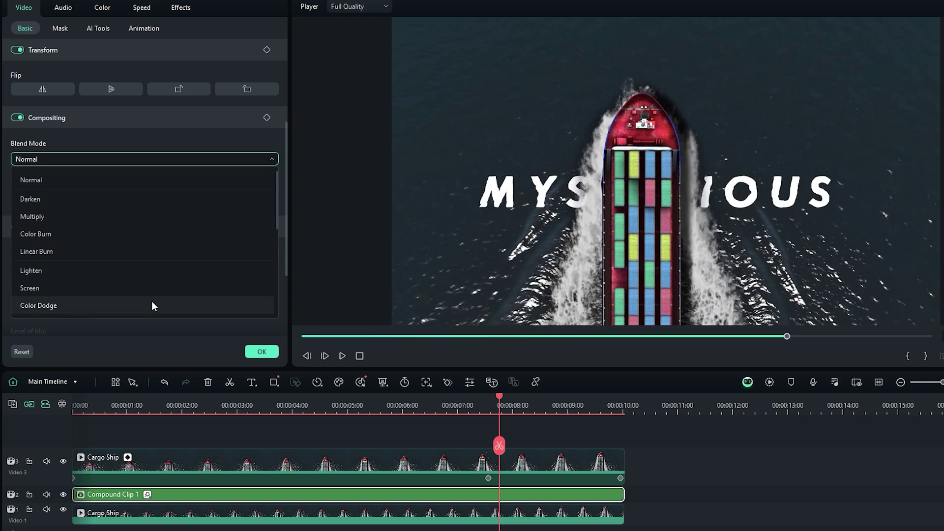
{"action": "scroll", "coordinate": [152, 300], "scroll_direction": "down", "scroll_amount": 3}
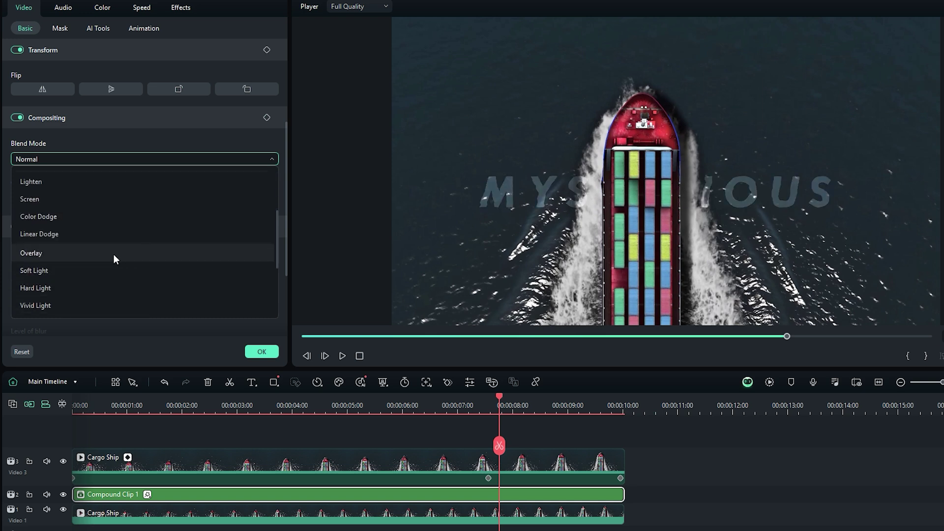
{"action": "left_click", "coordinate": [33, 253]}
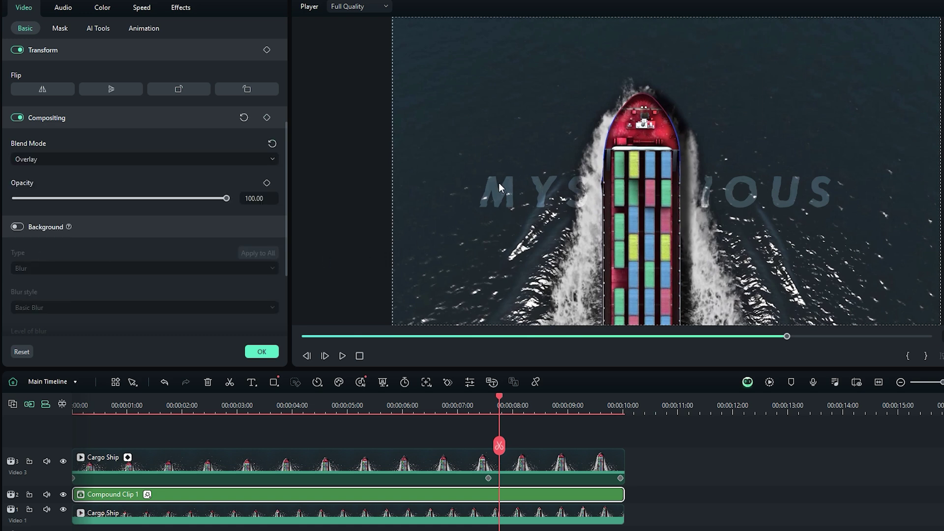
{"action": "left_click_drag", "start_coordinate": [226, 198], "coordinate": [142, 199]}
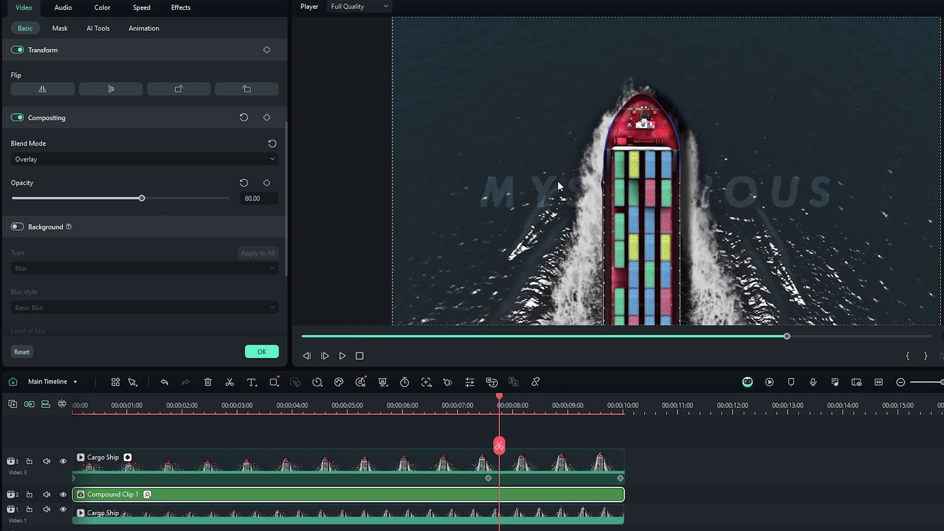
{"action": "left_click_drag", "start_coordinate": [499, 445], "coordinate": [74, 445]}
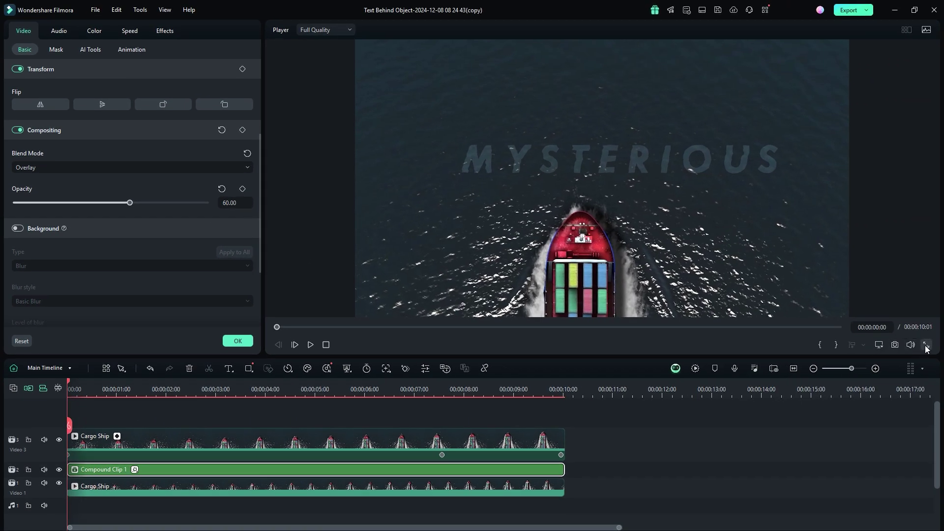
{"action": "left_click", "coordinate": [927, 344]}
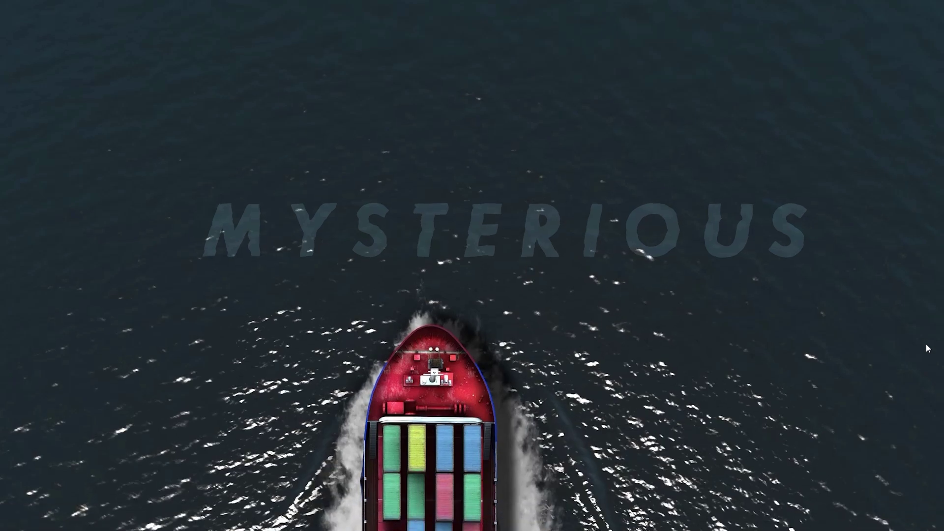